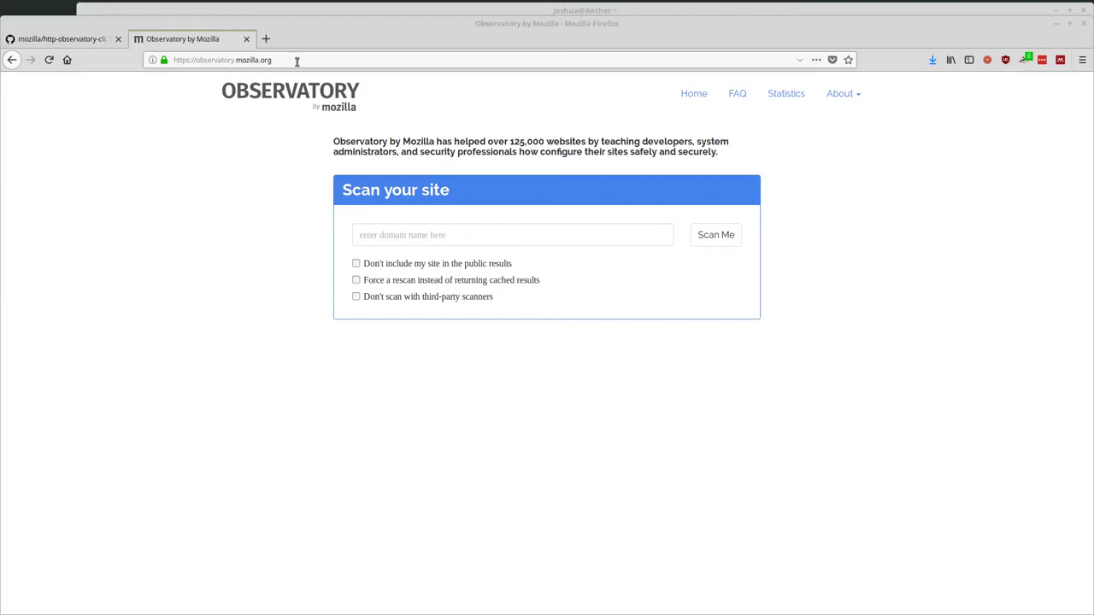
# Step: Enter global.hallym.ac.kr in the Observatory domain field
pyautogui.moveTo(297, 60); pyautogui.dragTo(174, 59)
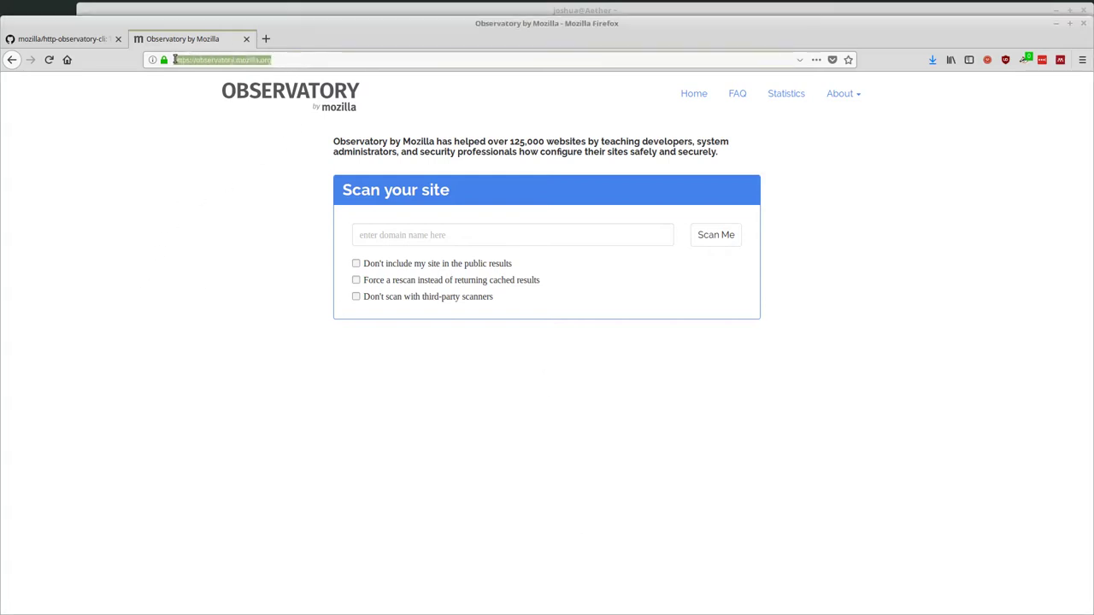
pyautogui.click(226, 60)
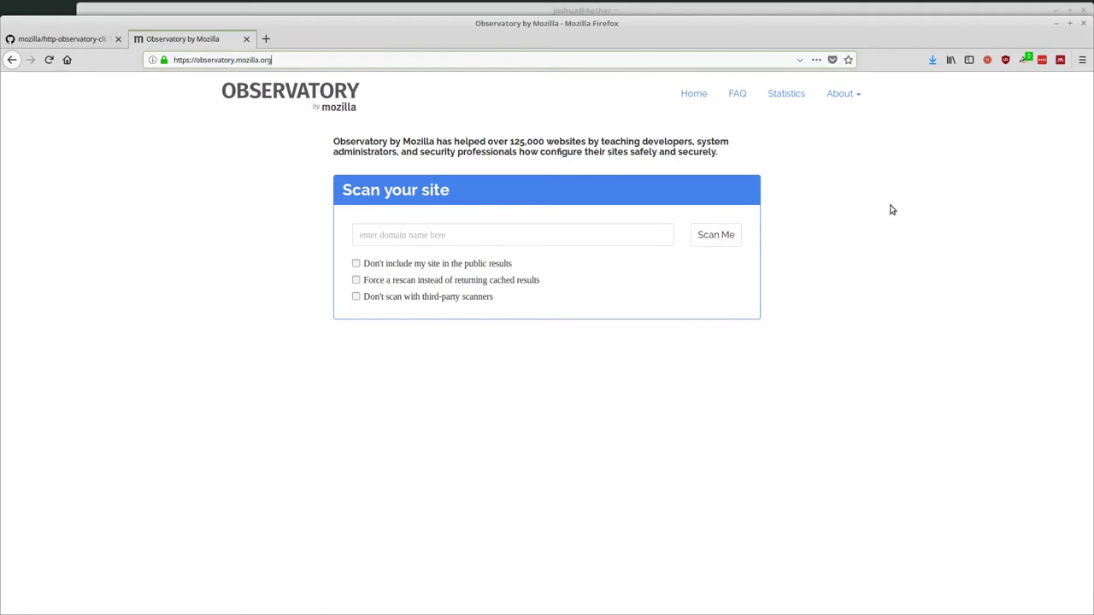
pyautogui.click(471, 237)
pyautogui.write('g')
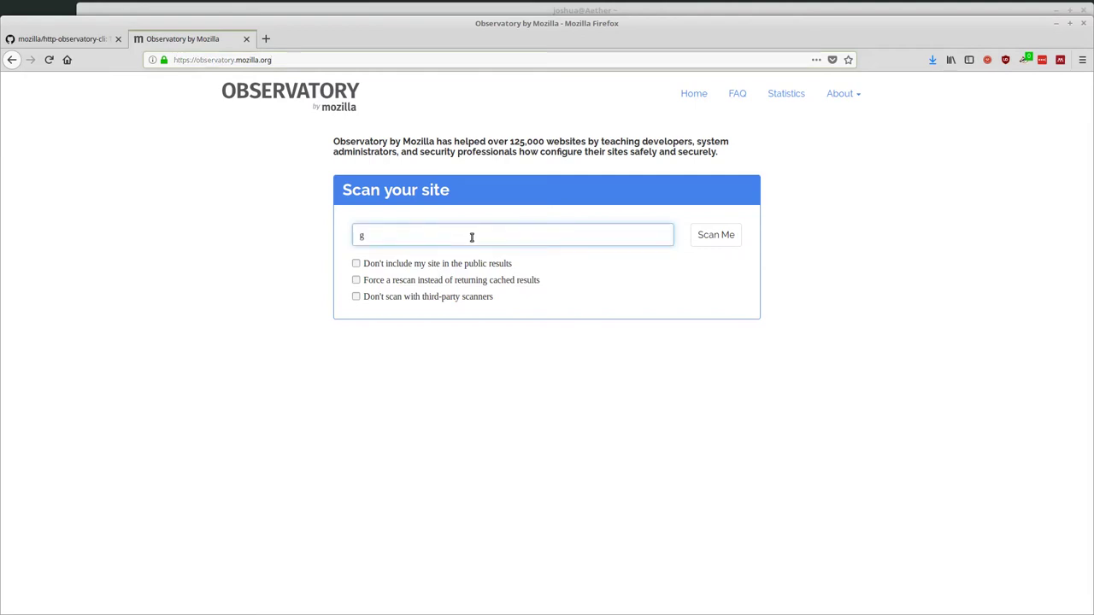
pyautogui.write('lobal.hallym.ac.kr')
pyautogui.moveTo(460, 237); pyautogui.dragTo(281, 259)
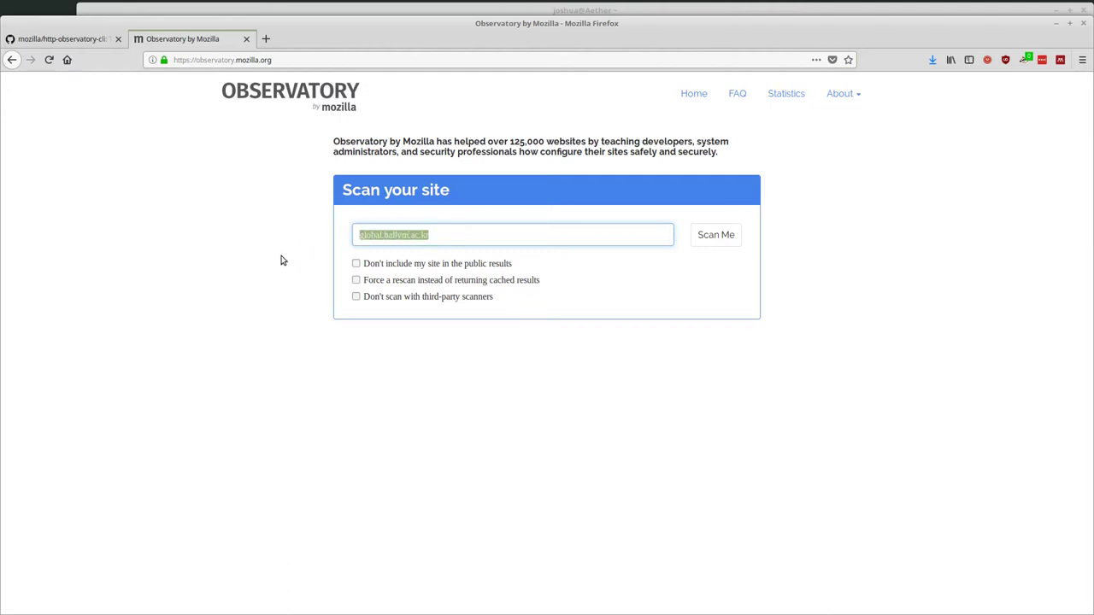
pyautogui.click(354, 343)
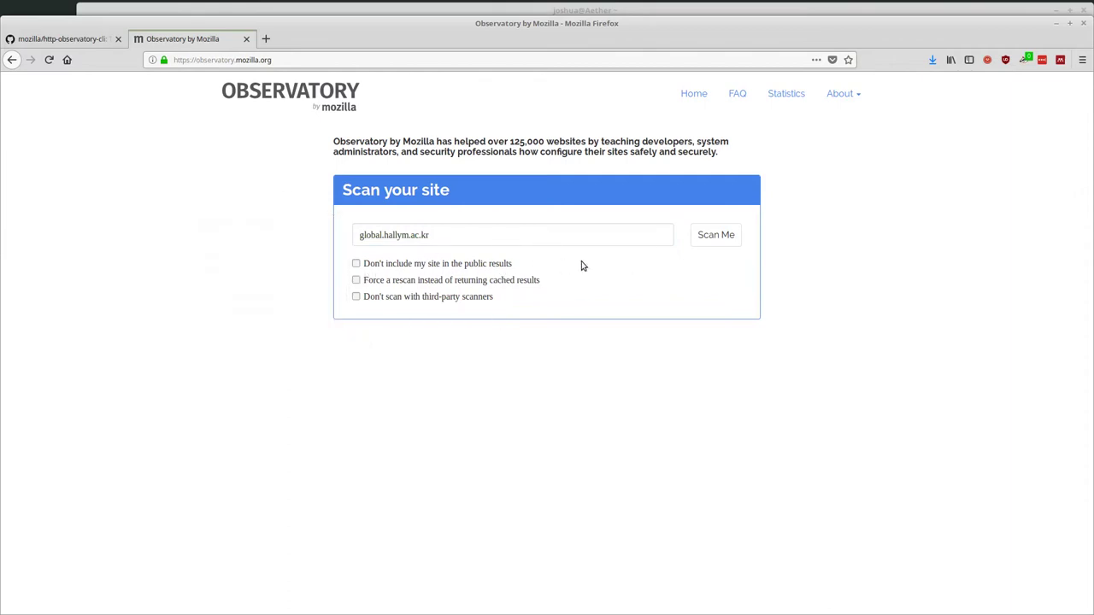
# Step: Tick 'Don't include my site in the public results' and start the scan
pyautogui.click(356, 265)
pyautogui.moveTo(389, 284)
pyautogui.moveTo(472, 300)
pyautogui.click(721, 241)
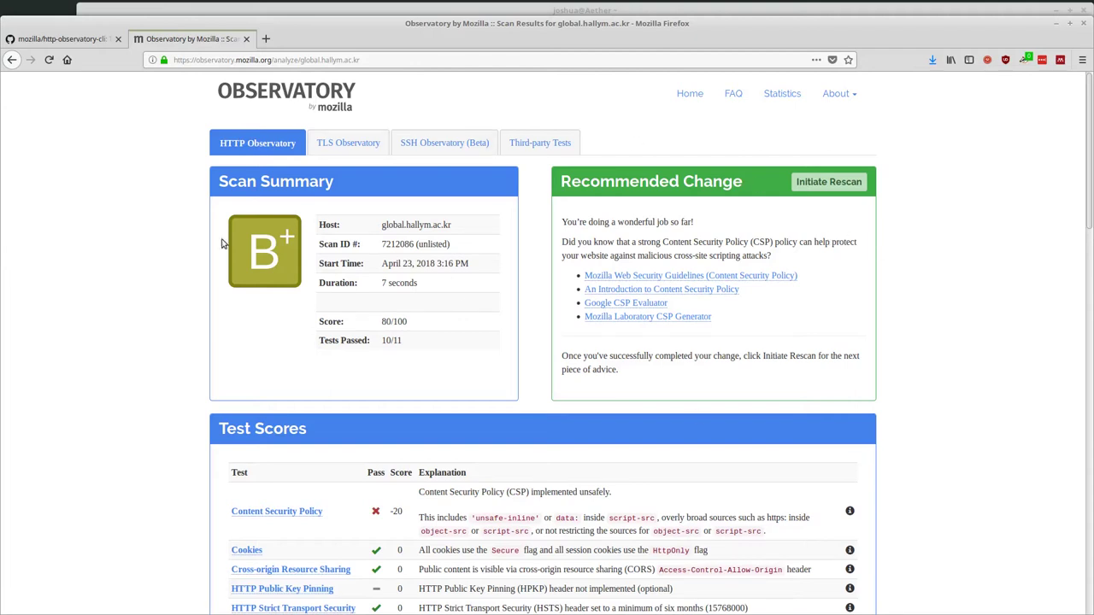
# Step: Scroll down to the Test Scores table for global.hallym.ac.kr
pyautogui.scroll(-2, 292, 158)
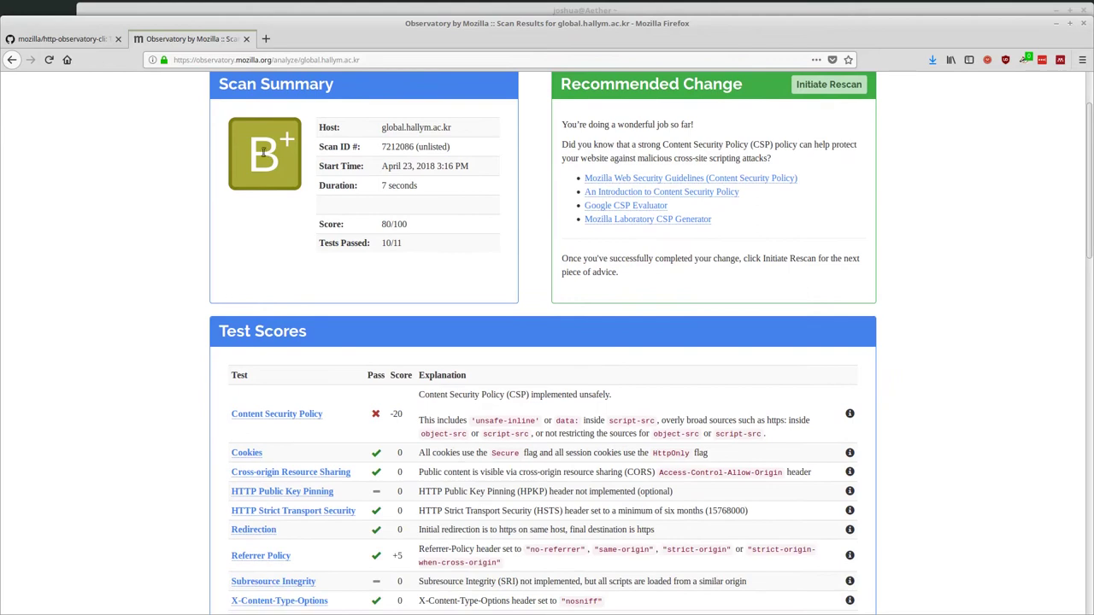
pyautogui.scroll(1, 214, 192)
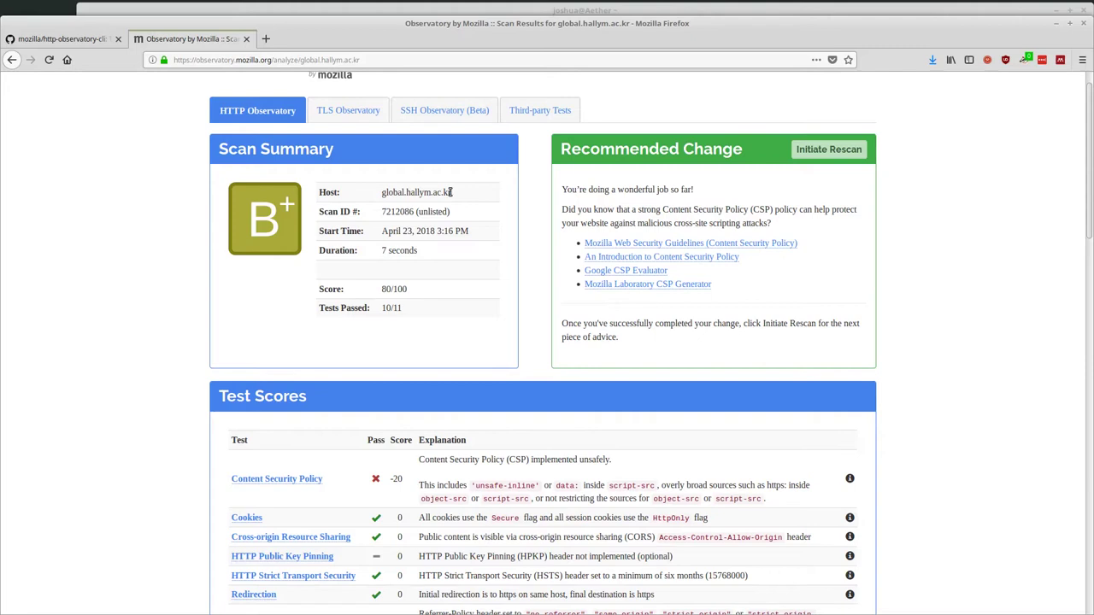
pyautogui.scroll(-2, 166, 217)
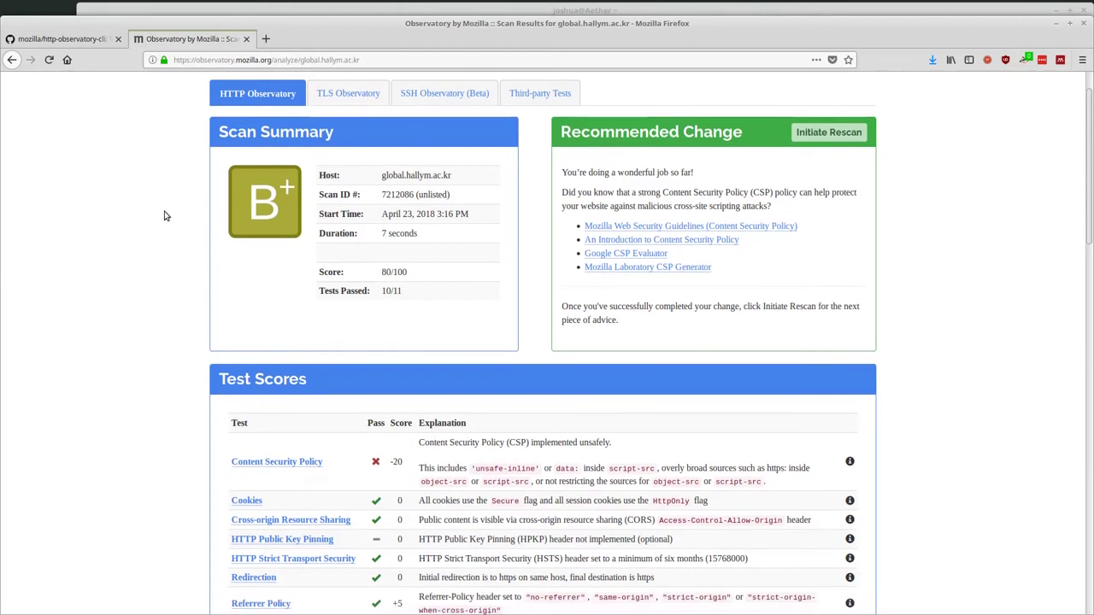
pyautogui.scroll(-4, 167, 215)
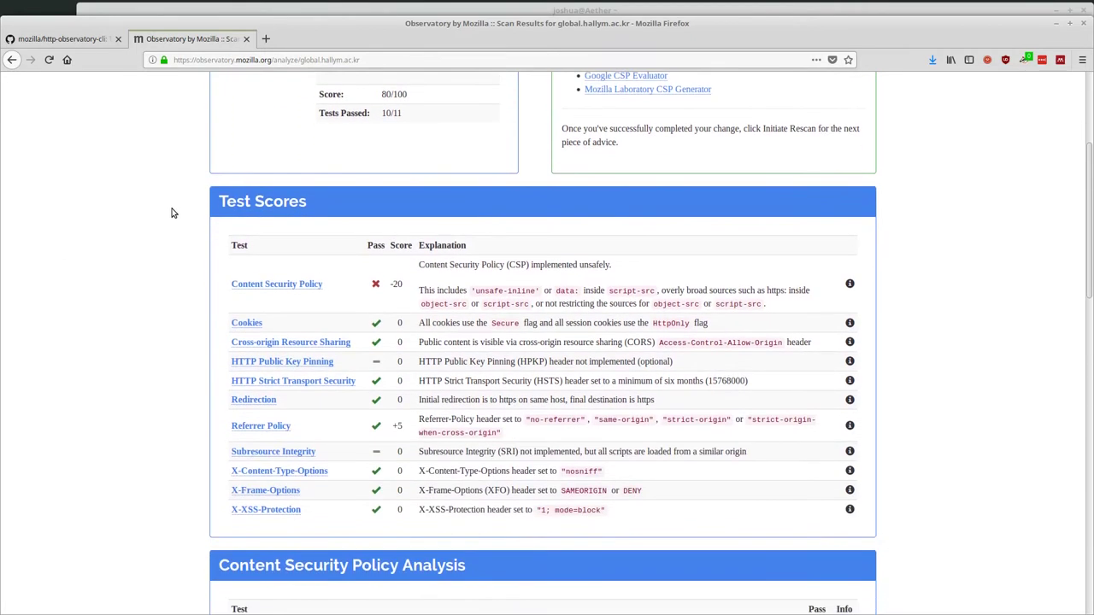
pyautogui.scroll(-2, 171, 213)
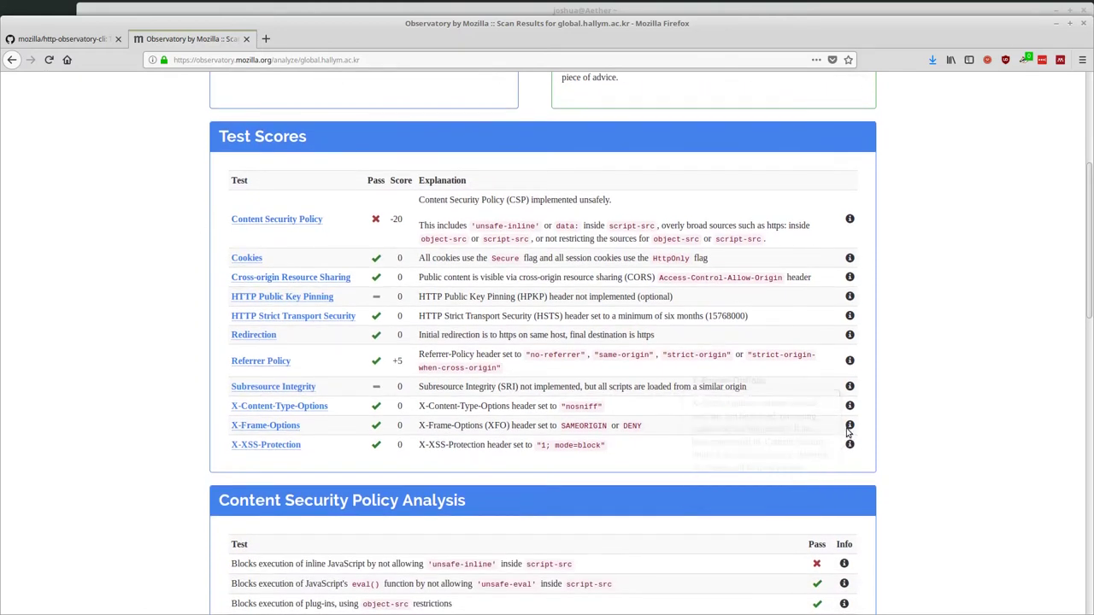
pyautogui.moveTo(849, 412)
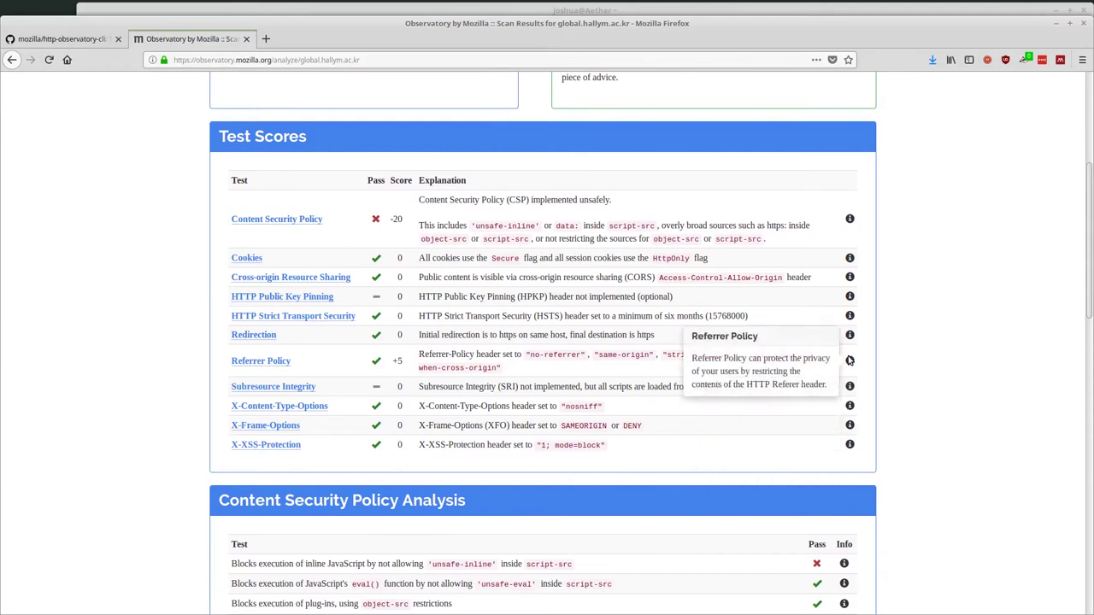
pyautogui.moveTo(850, 336)
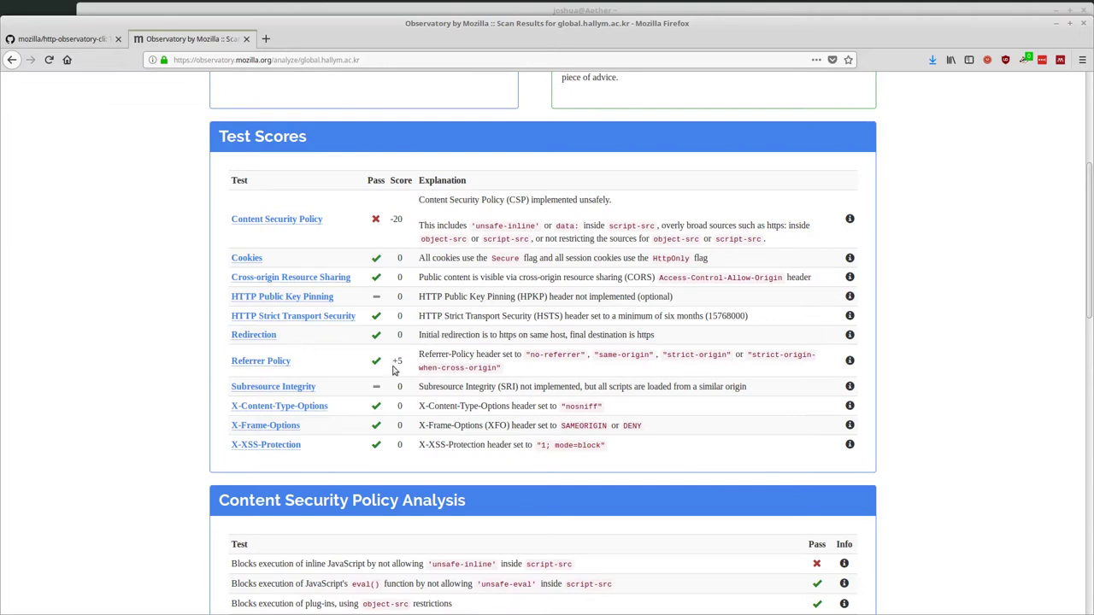
pyautogui.moveTo(421, 408); pyautogui.dragTo(511, 408)
pyautogui.moveTo(601, 407); pyautogui.dragTo(562, 408)
pyautogui.click(654, 455)
pyautogui.moveTo(475, 225); pyautogui.dragTo(538, 226)
pyautogui.click(111, 248)
# Step: Scroll through CSP Analysis, Grade History and Raw Server Headers, then back to the top
pyautogui.scroll(-4, 130, 323)
pyautogui.scroll(-5, 129, 322)
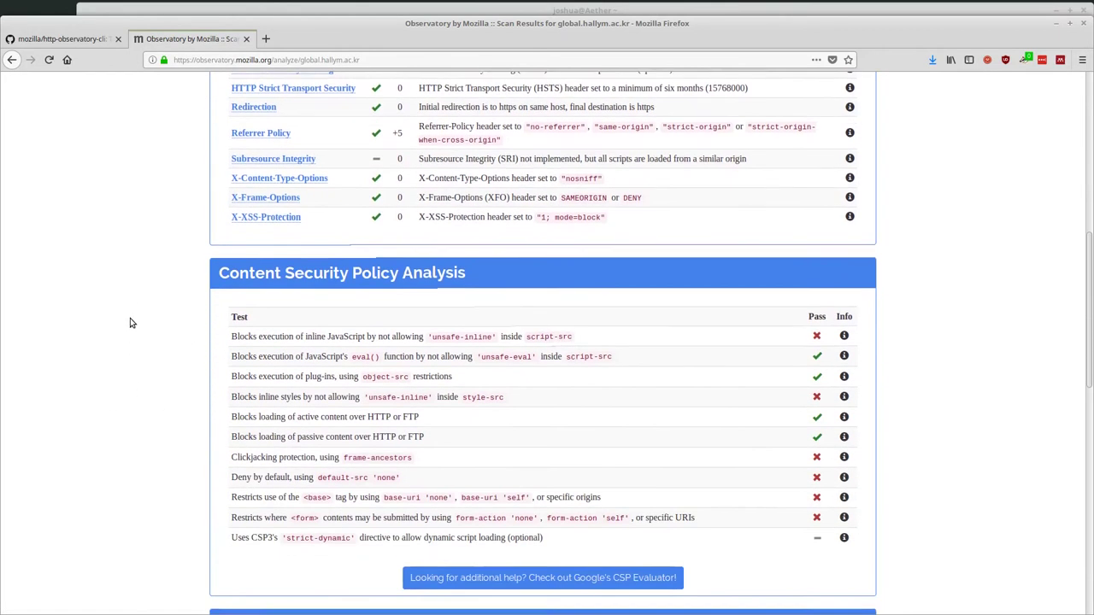
pyautogui.scroll(-5, 179, 282)
pyautogui.scroll(-6, 156, 291)
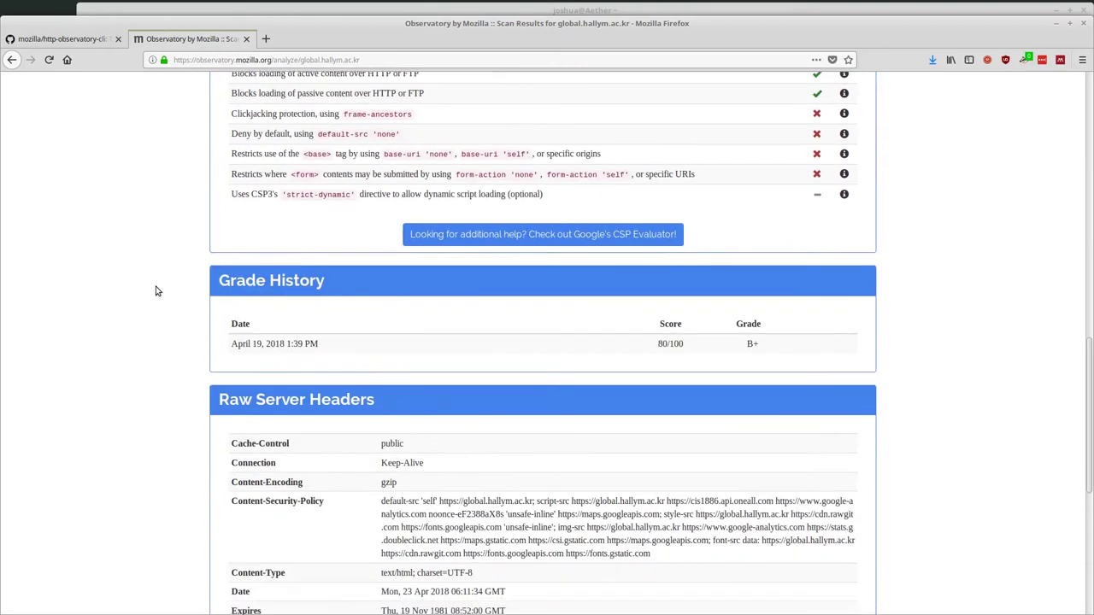
pyautogui.scroll(-1, 157, 292)
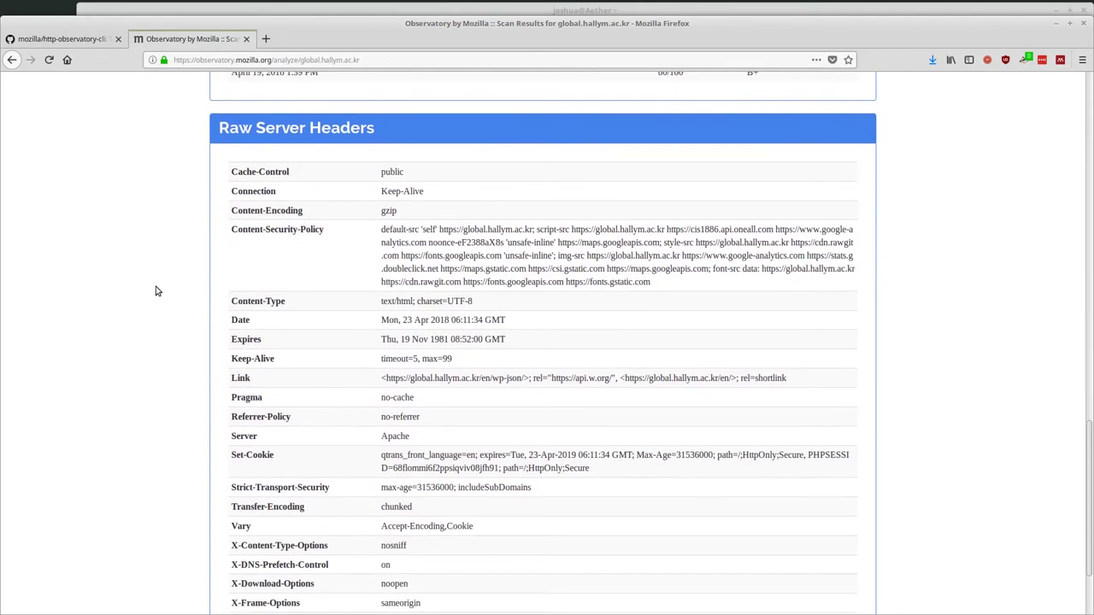
pyautogui.scroll(-1, 282, 233)
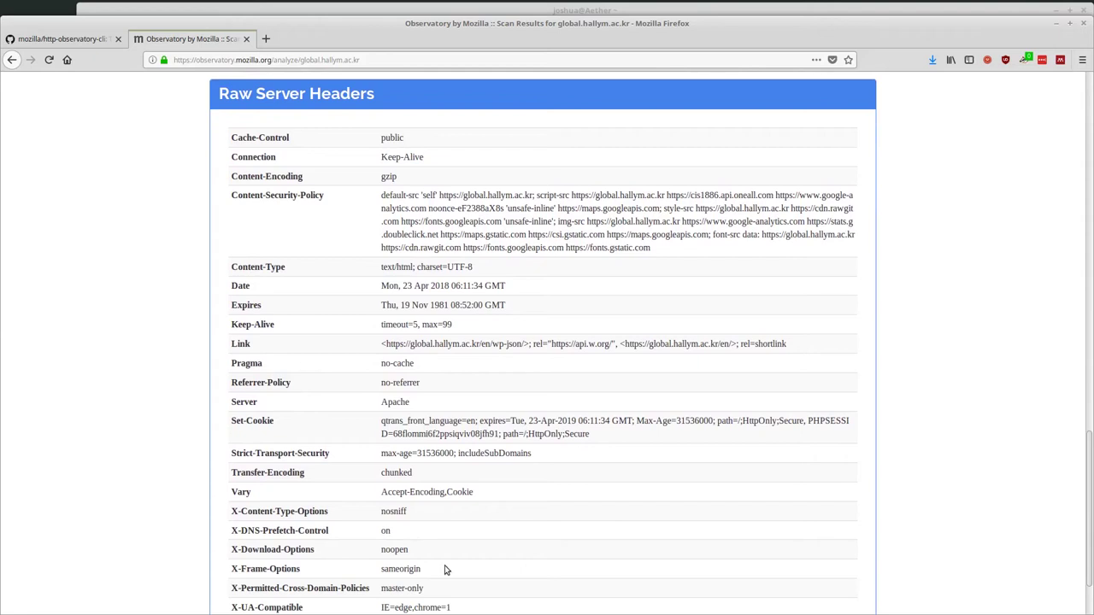
pyautogui.scroll(-1, 452, 403)
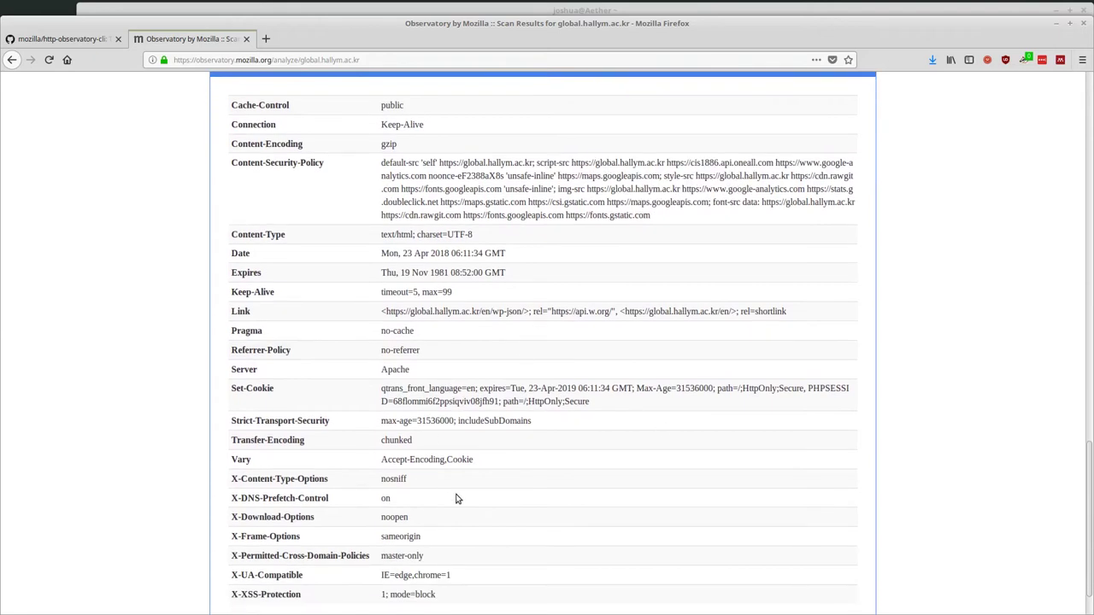
pyautogui.scroll(-2, 448, 469)
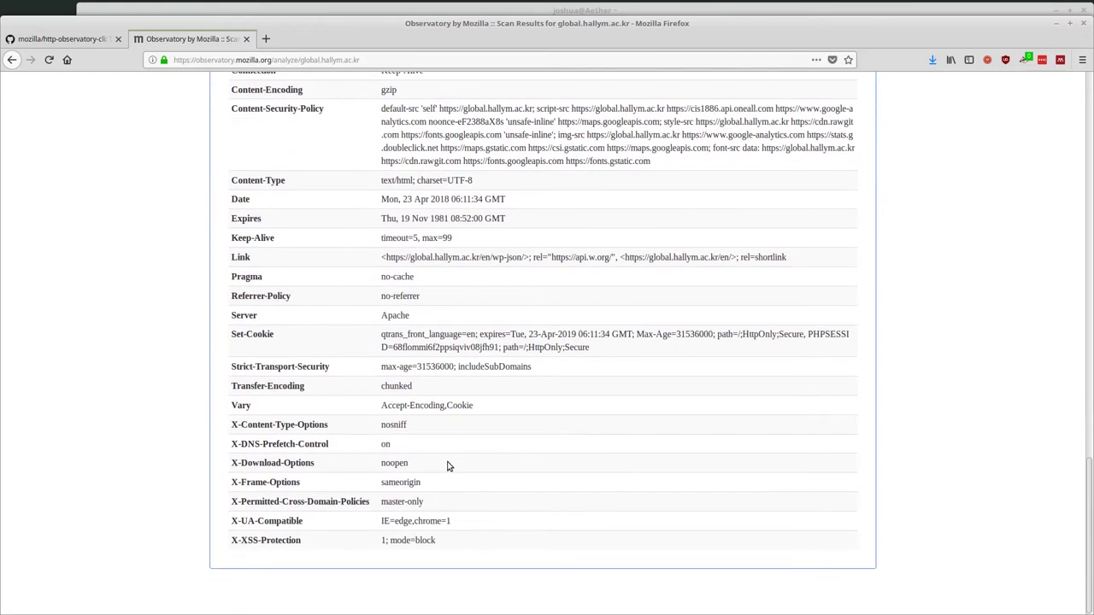
pyautogui.moveTo(1088, 599); pyautogui.dragTo(969, 188)
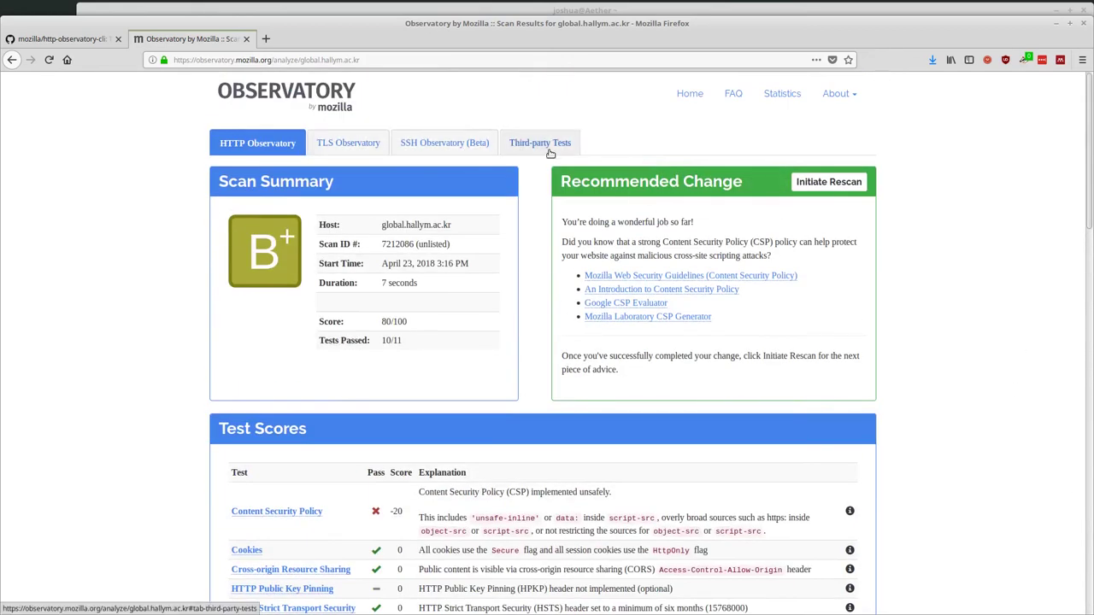
# Step: Browse the TLS Observatory results (Intermediate compatibility), then return to the HTTP Observatory results
pyautogui.click(345, 147)
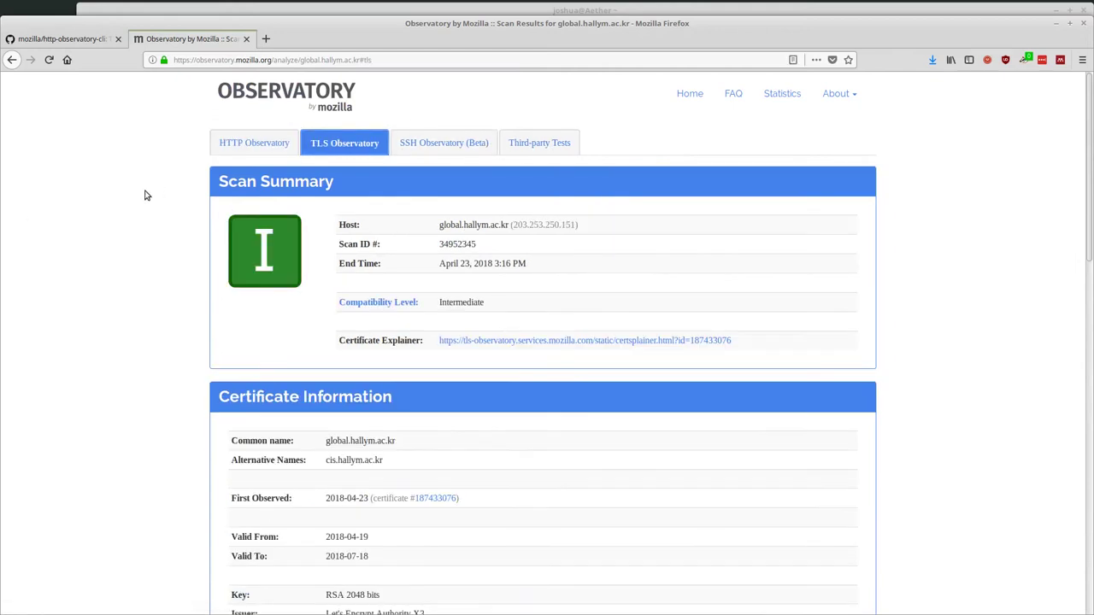
pyautogui.scroll(-5, 124, 170)
pyautogui.scroll(-9, 124, 170)
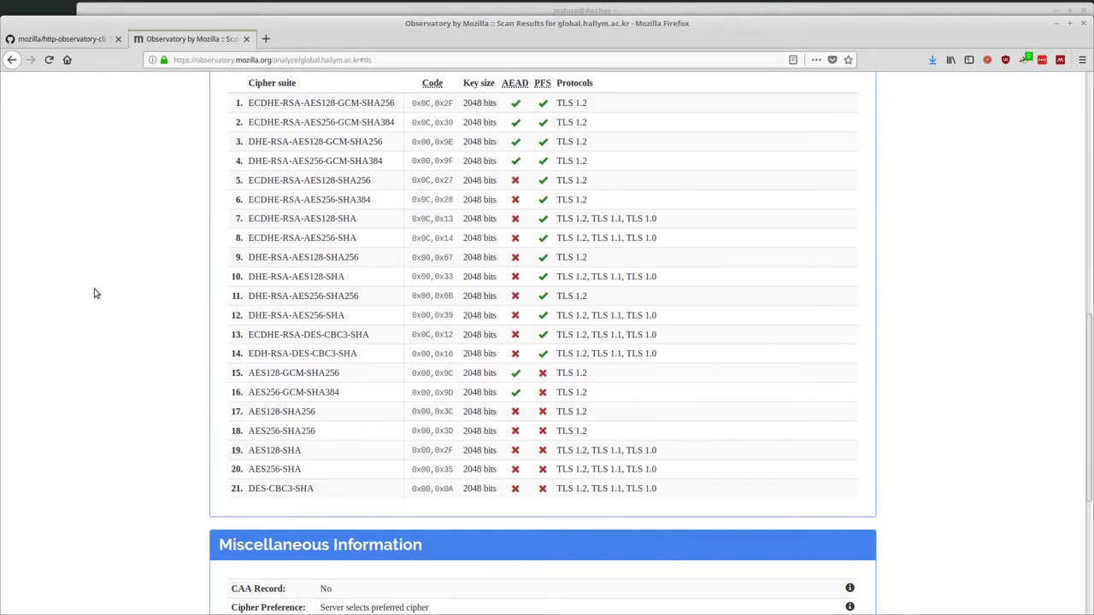
pyautogui.scroll(-6, 96, 293)
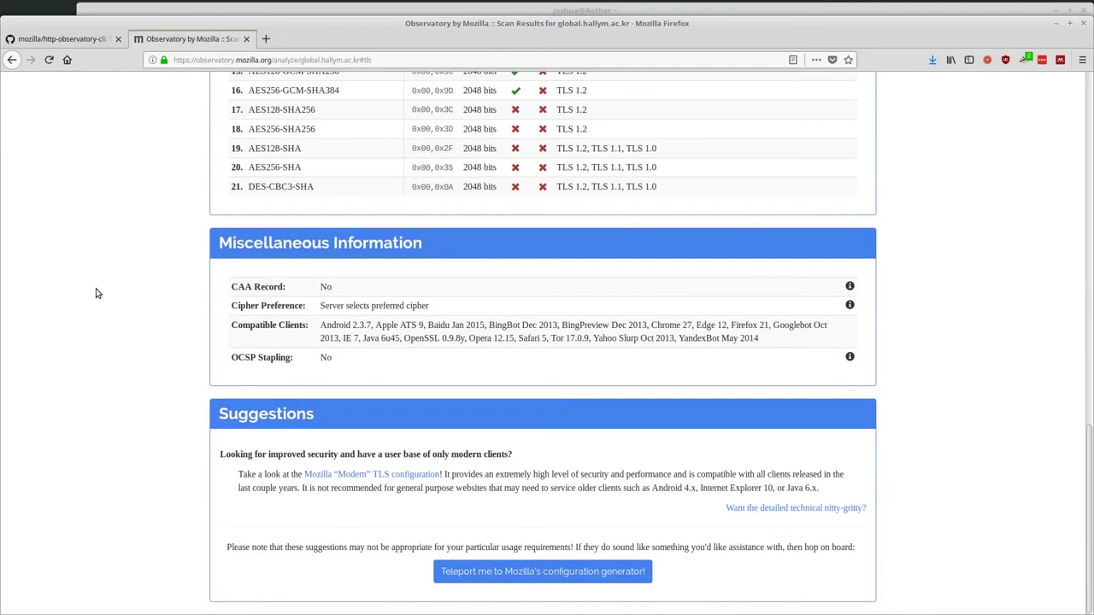
pyautogui.scroll(20, 95, 293)
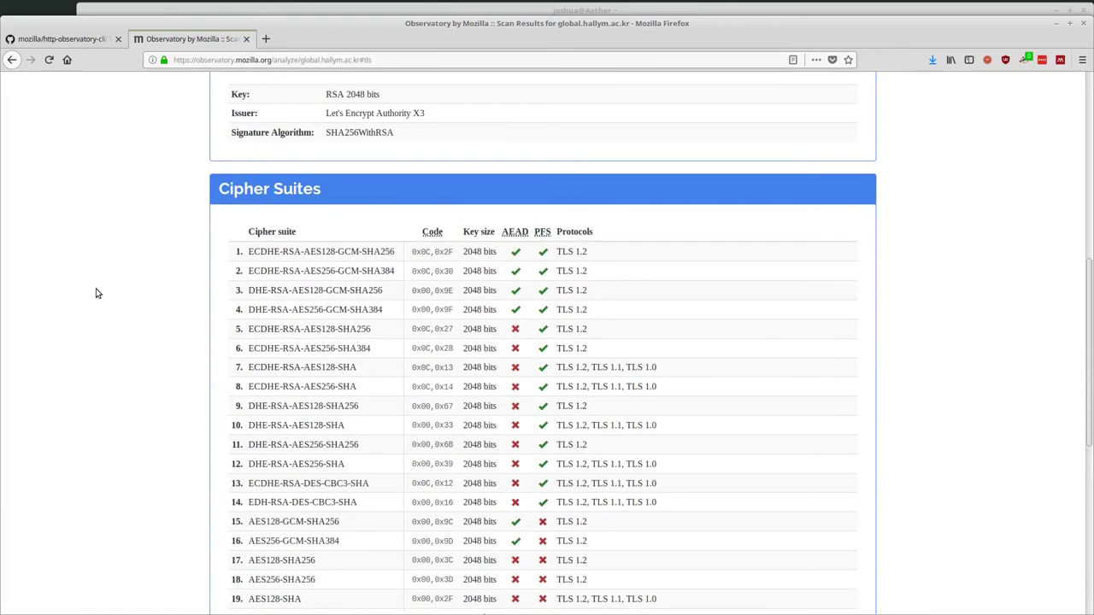
pyautogui.scroll(1, 97, 293)
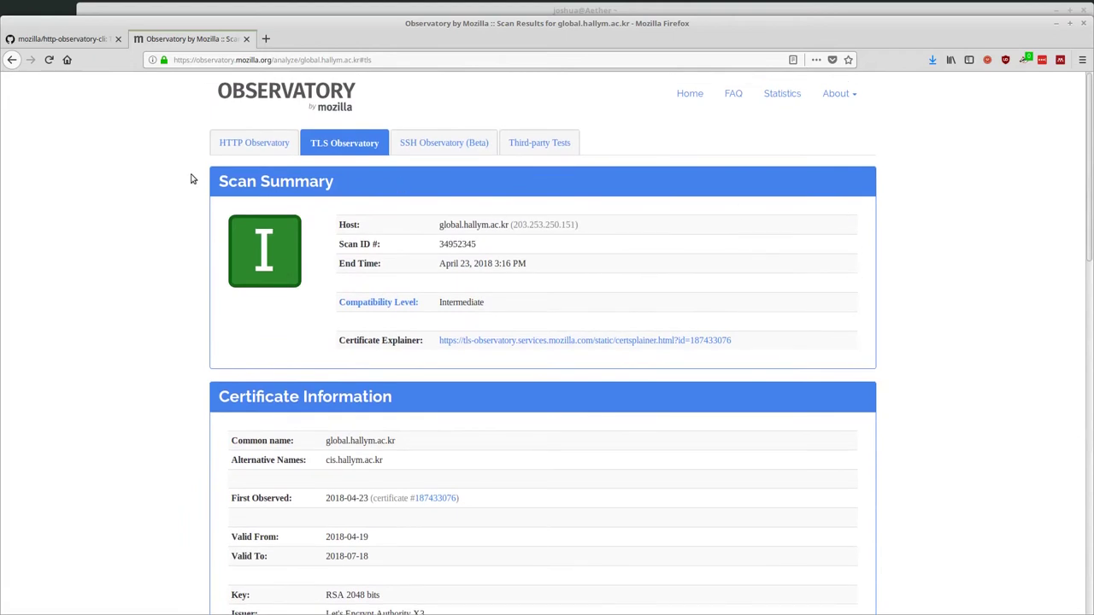
pyautogui.click(233, 151)
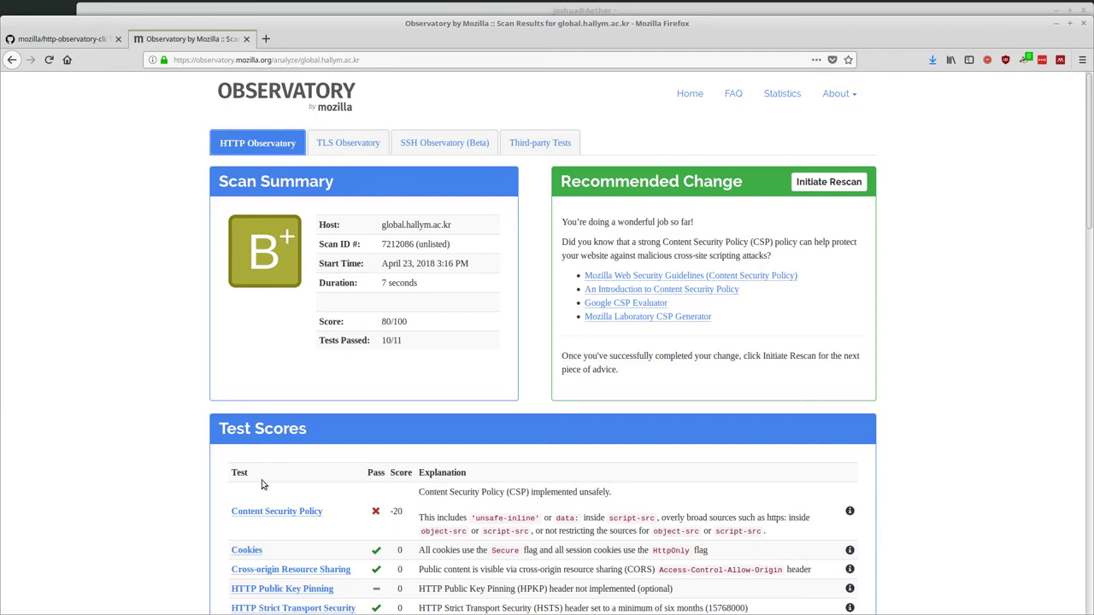
pyautogui.scroll(-1, 203, 354)
pyautogui.scroll(-1, 202, 355)
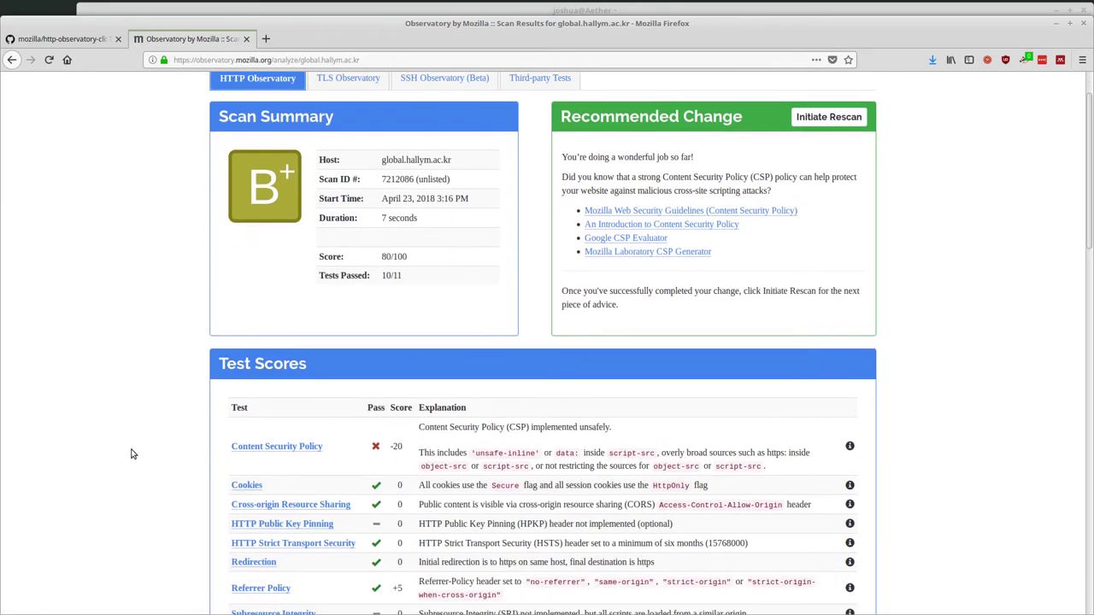
pyautogui.scroll(-1, 131, 454)
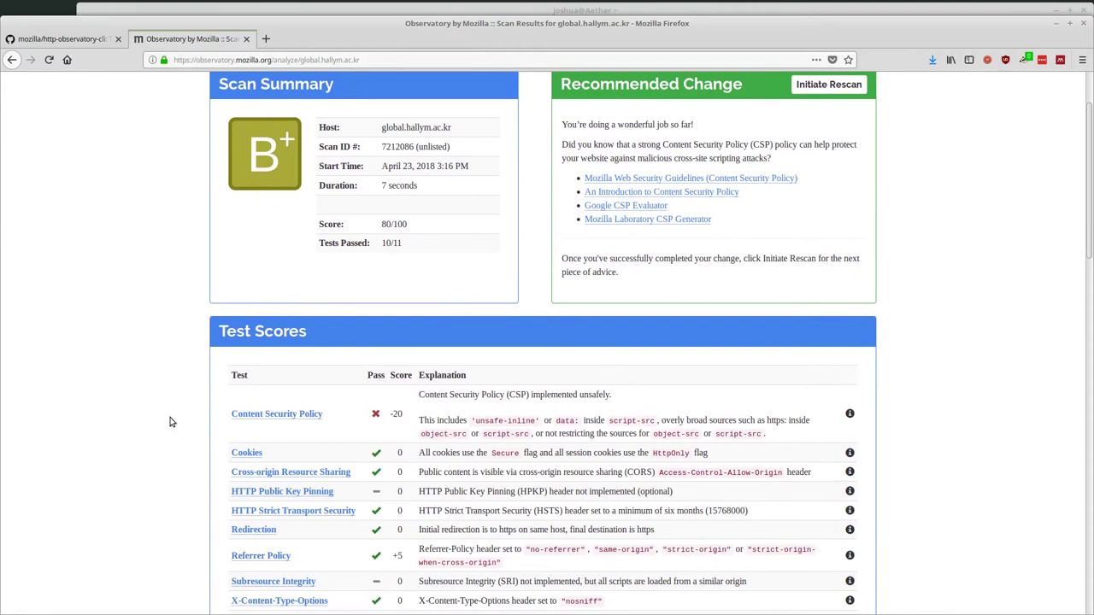
pyautogui.scroll(-1, 168, 421)
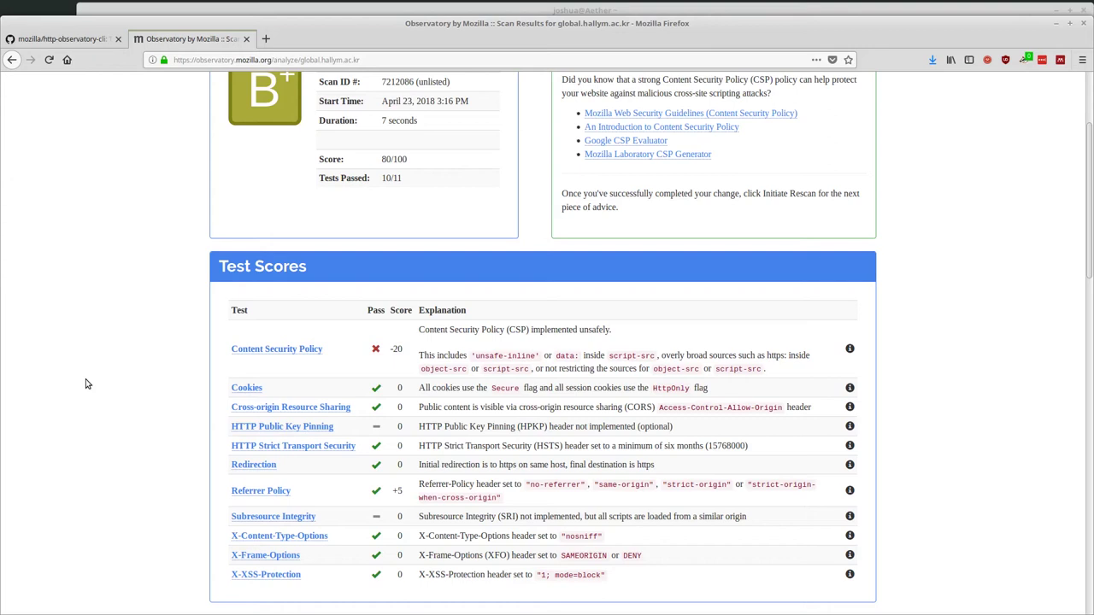
pyautogui.scroll(3, 86, 384)
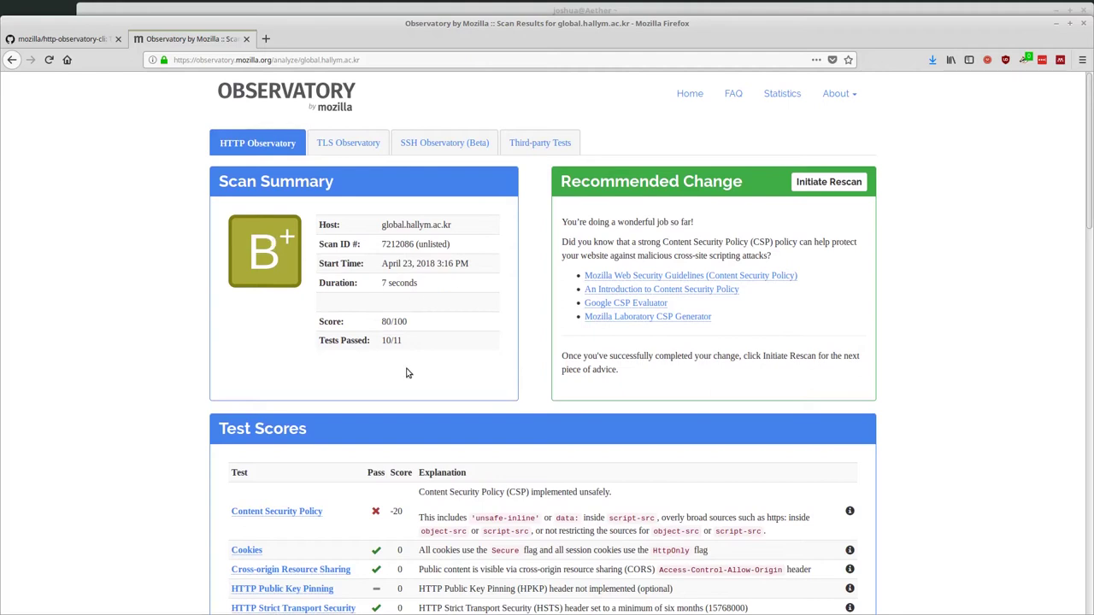
pyautogui.scroll(-4, 276, 320)
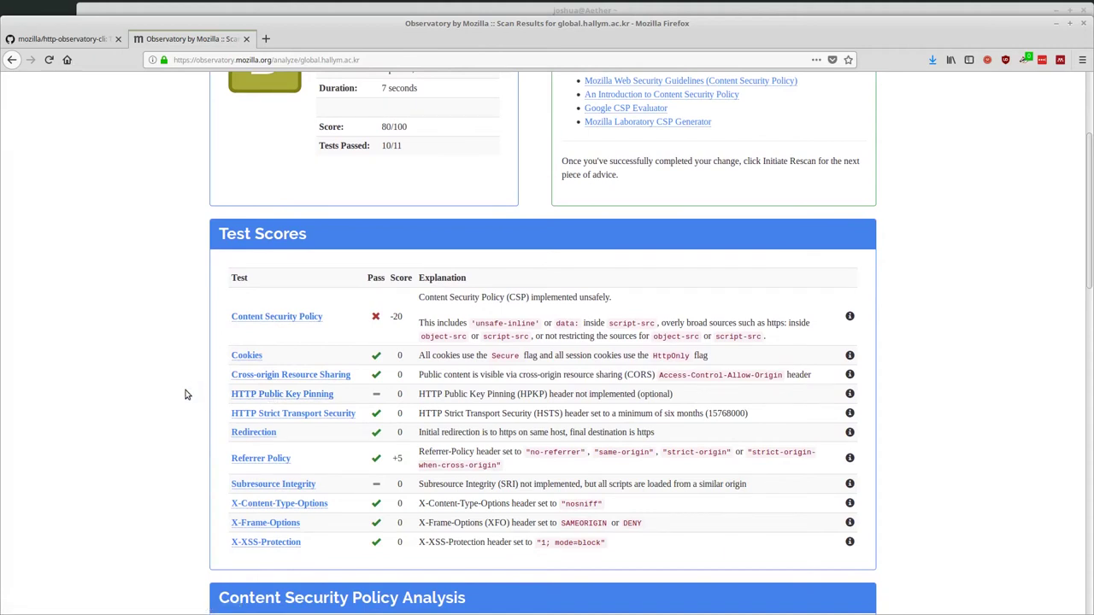
pyautogui.scroll(4, 184, 394)
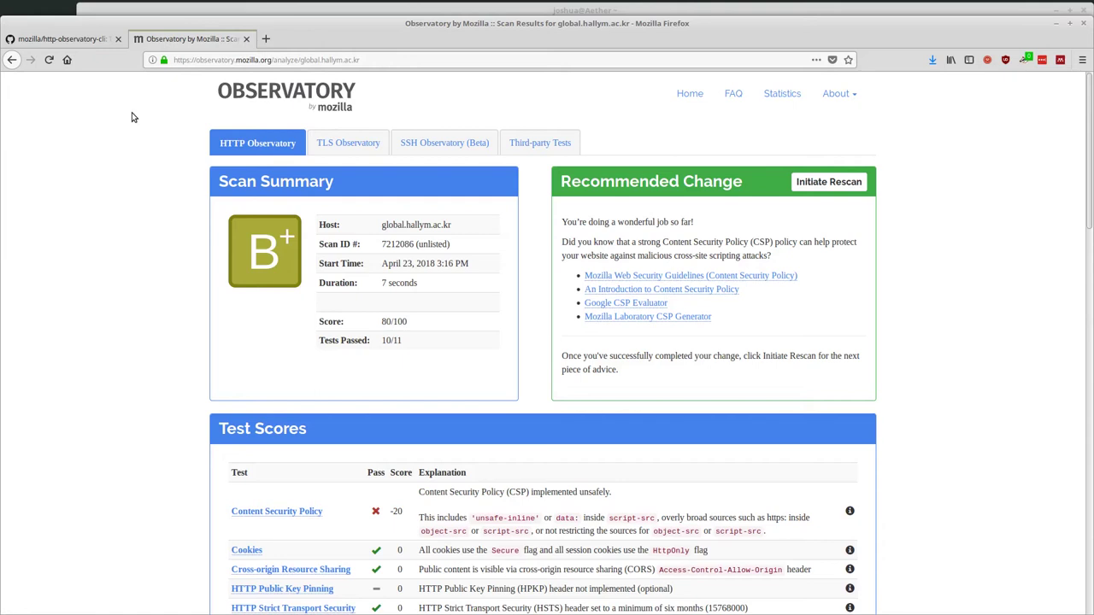
# Step: Go to the http-observatory-cli repository page on GitHub
pyautogui.click(73, 40)
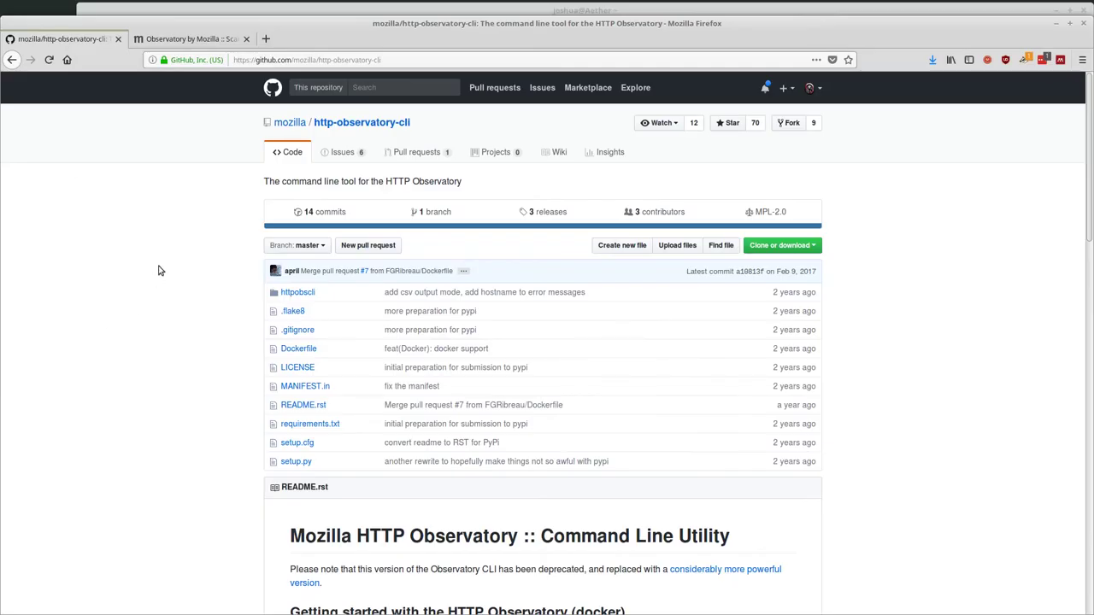
pyautogui.scroll(-7, 147, 418)
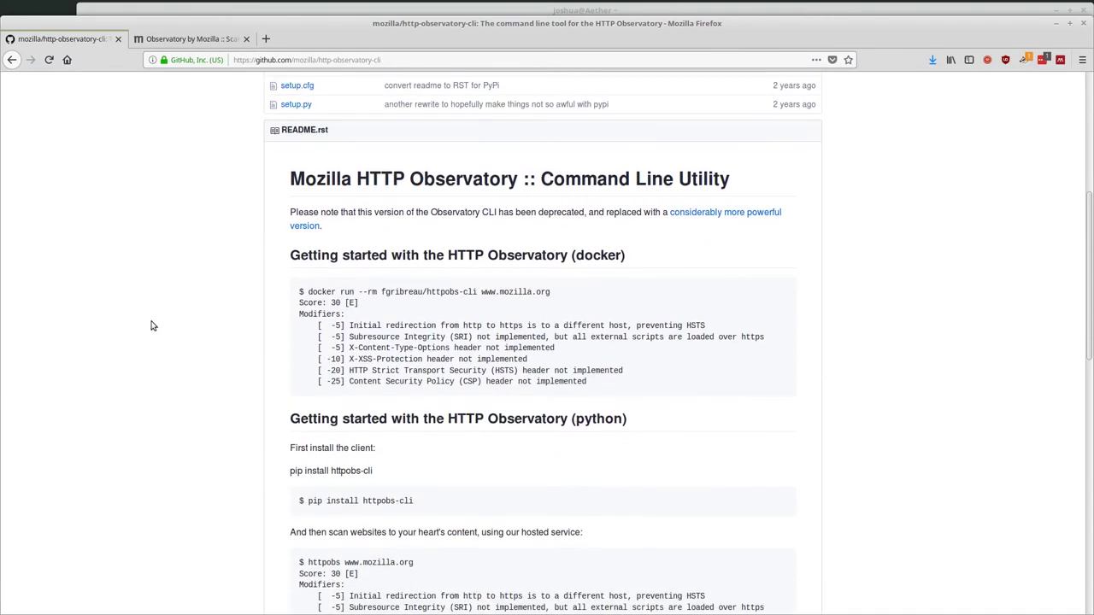
pyautogui.scroll(7, 103, 367)
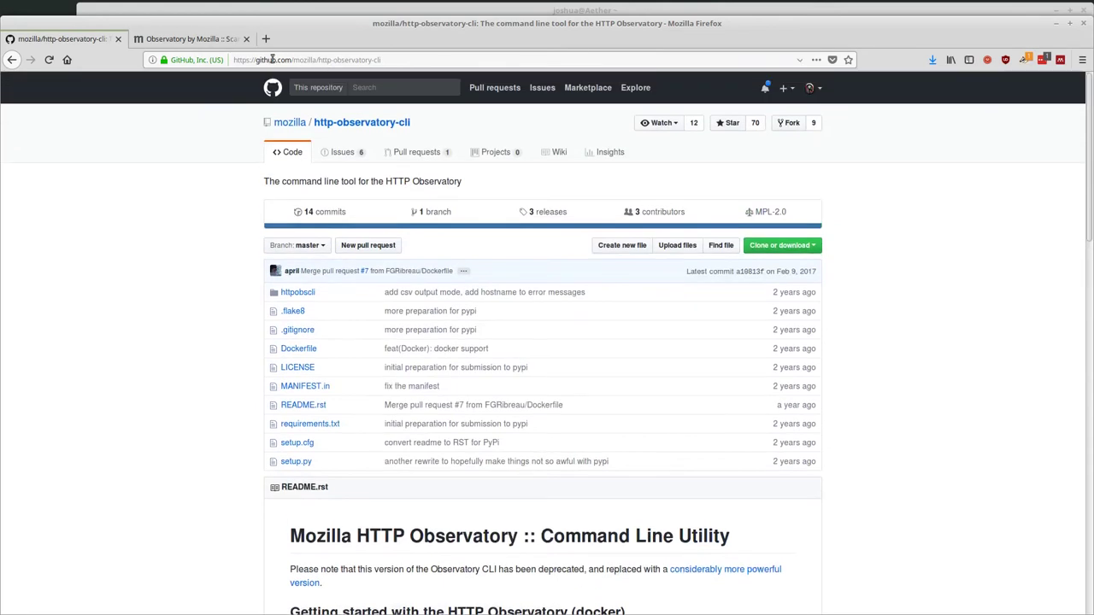
pyautogui.rightClick(318, 61)
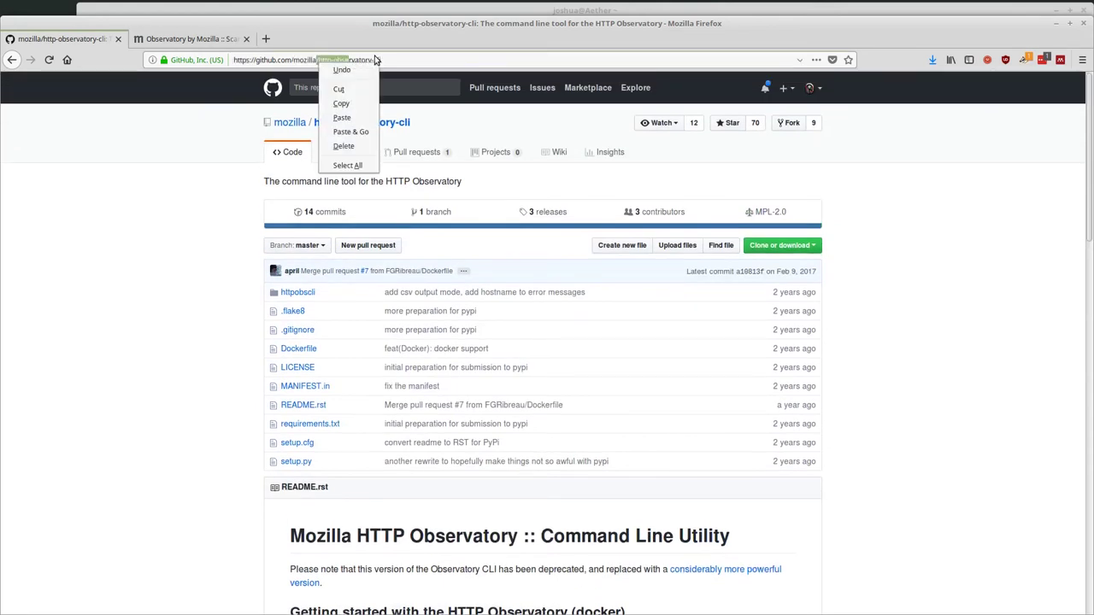
pyautogui.moveTo(402, 59); pyautogui.dragTo(302, 63)
pyautogui.click(142, 283)
# Step: Find the README's docker run and pip install httpobs-cli commands, then bring up the terminal
pyautogui.scroll(-8, 142, 284)
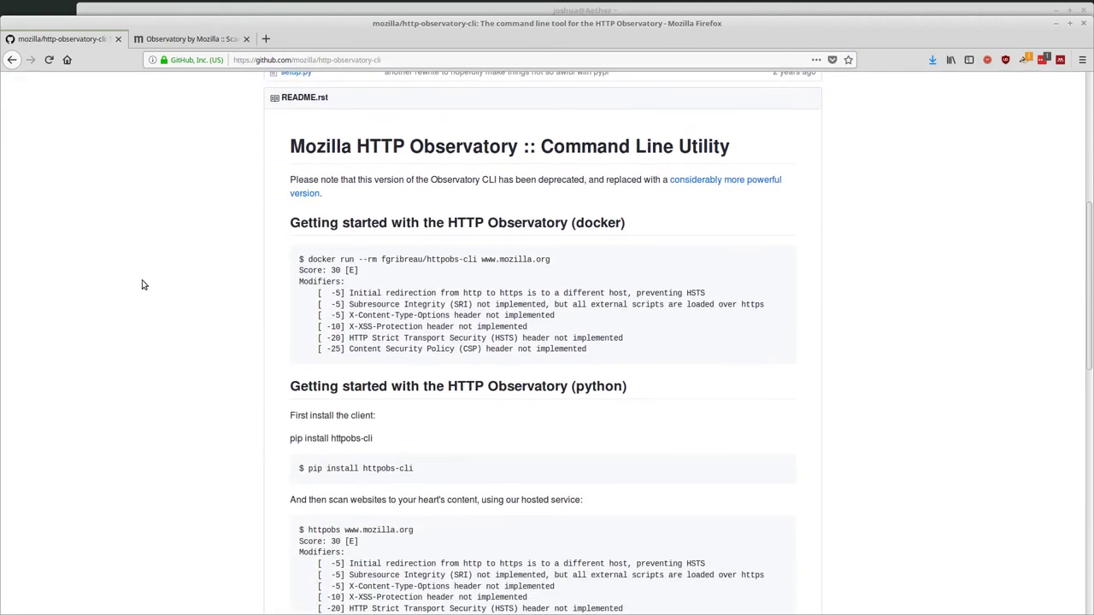
pyautogui.scroll(-1, 142, 284)
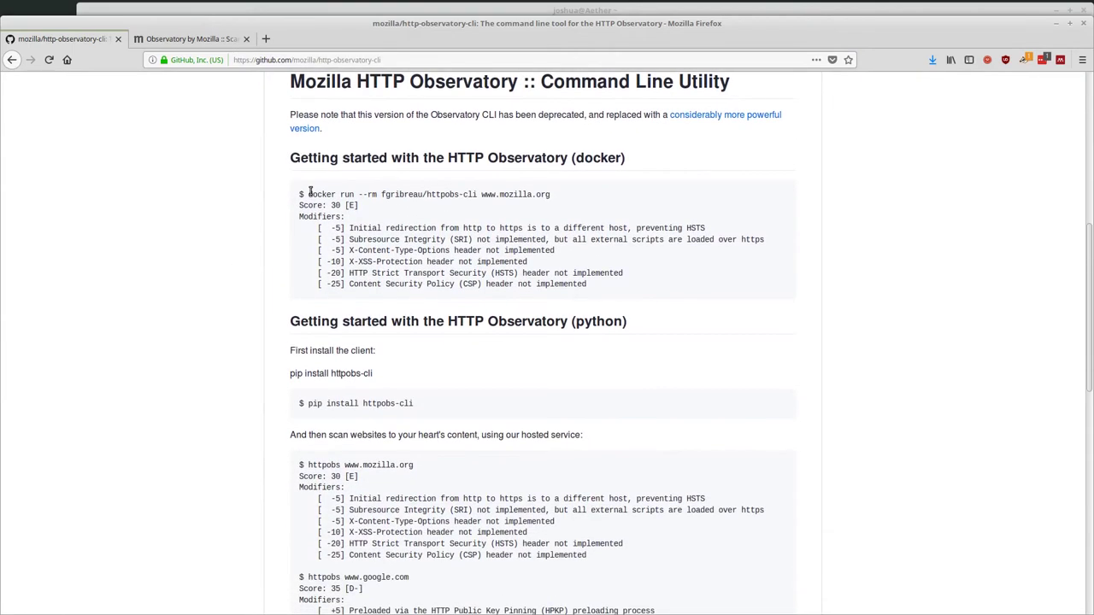
pyautogui.moveTo(309, 194); pyautogui.dragTo(563, 195)
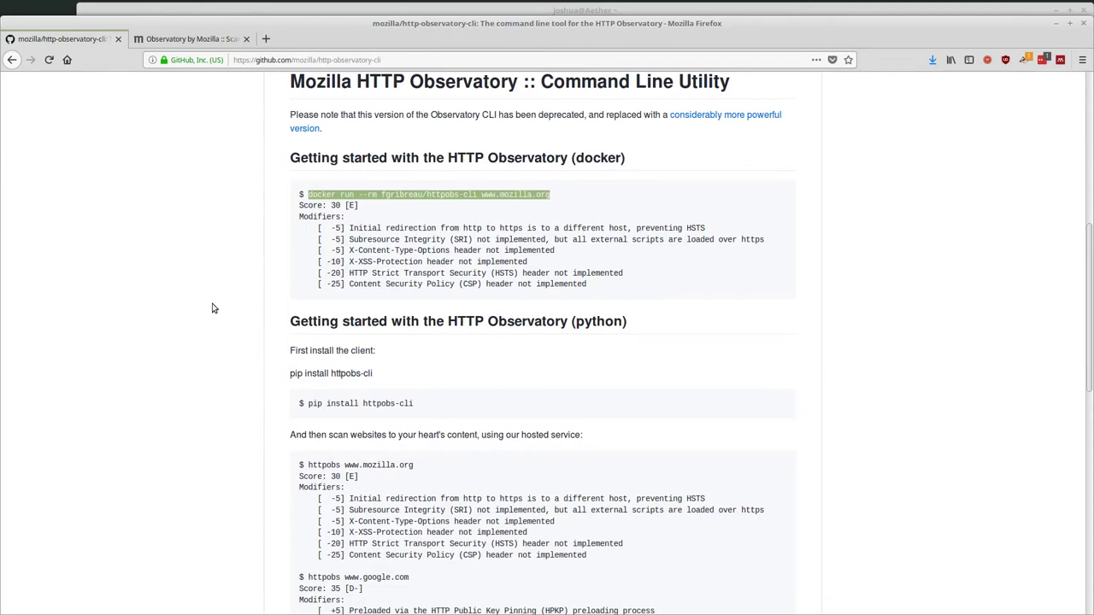
pyautogui.click(157, 253)
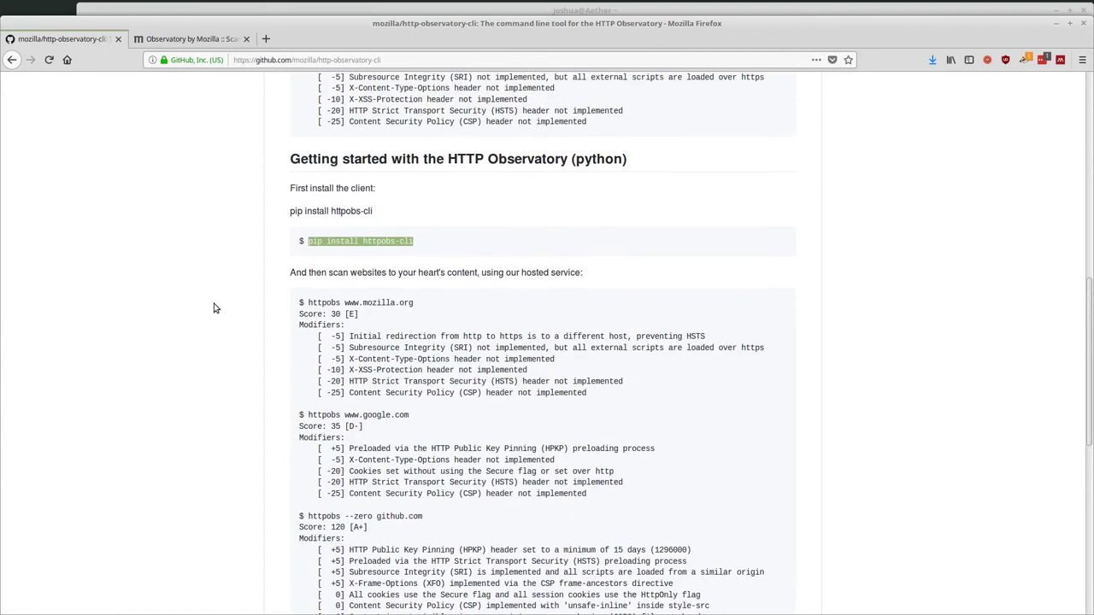
pyautogui.scroll(1, 222, 303)
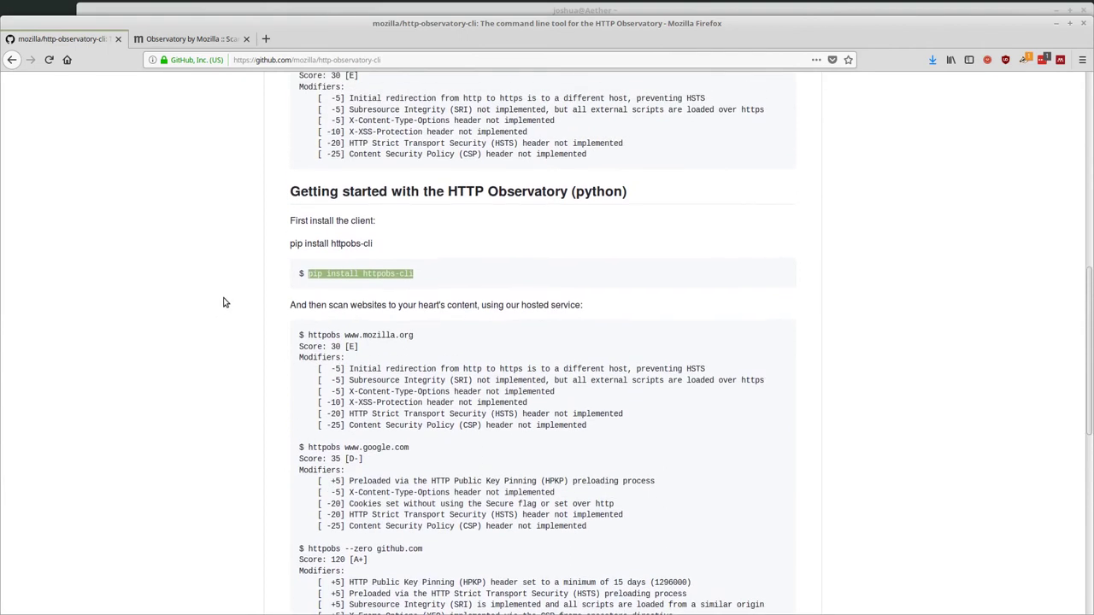
pyautogui.click(240, 265)
pyautogui.moveTo(434, 274); pyautogui.dragTo(299, 277)
pyautogui.click(325, 12)
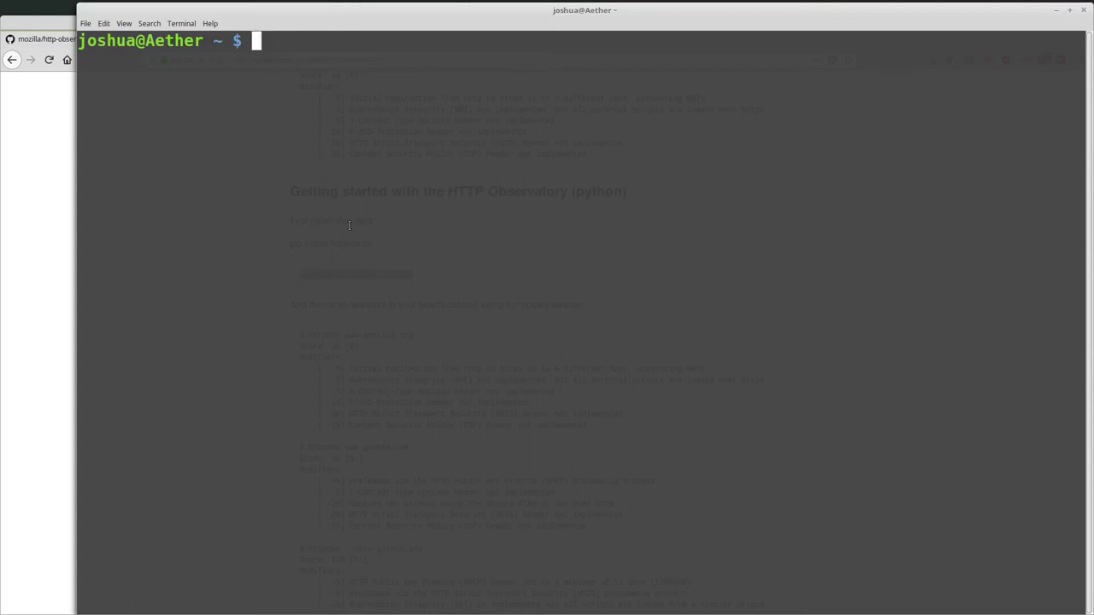
# Step: Run pip install httpobs-cli; version 1.0.2 and its dependencies are already satisfied
pyautogui.write('pip install http')
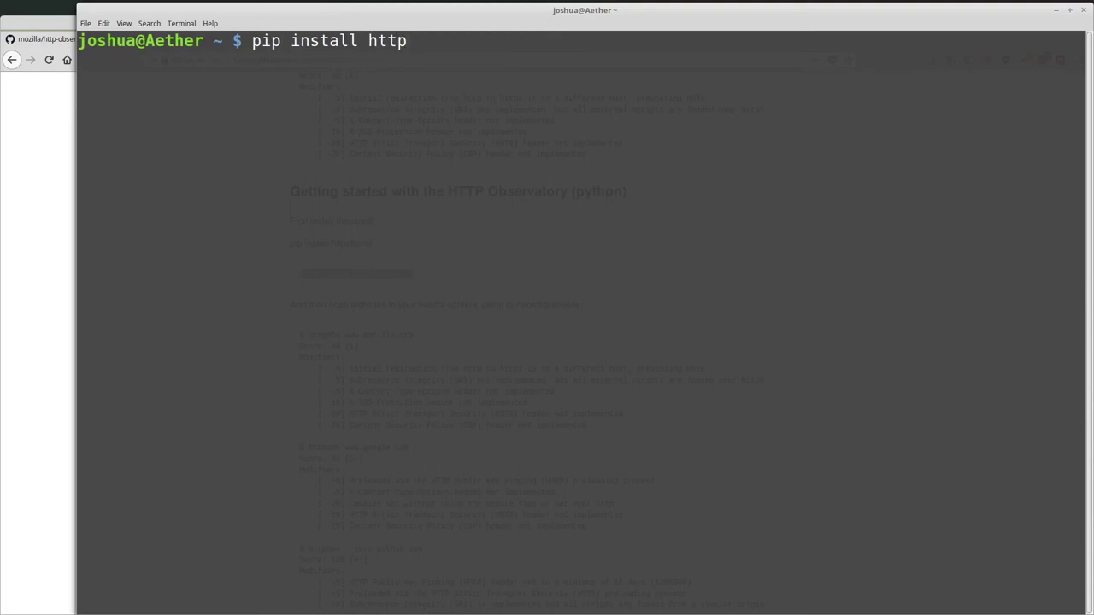
pyautogui.write('obs-cli')
pyautogui.moveTo(406, 40); pyautogui.dragTo(477, 40)
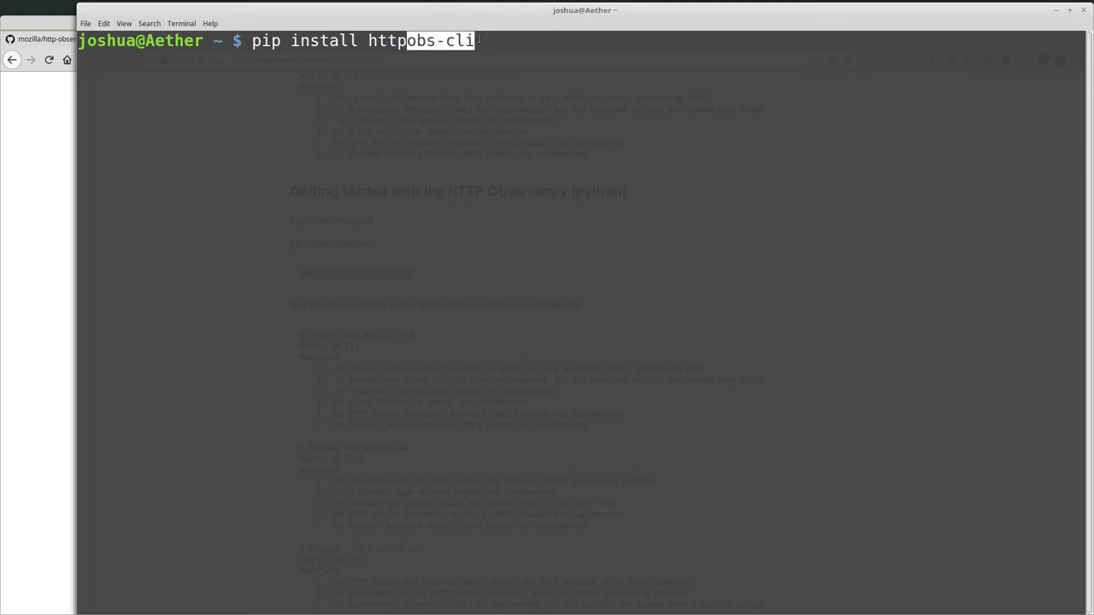
pyautogui.click(506, 143)
pyautogui.press('Return')
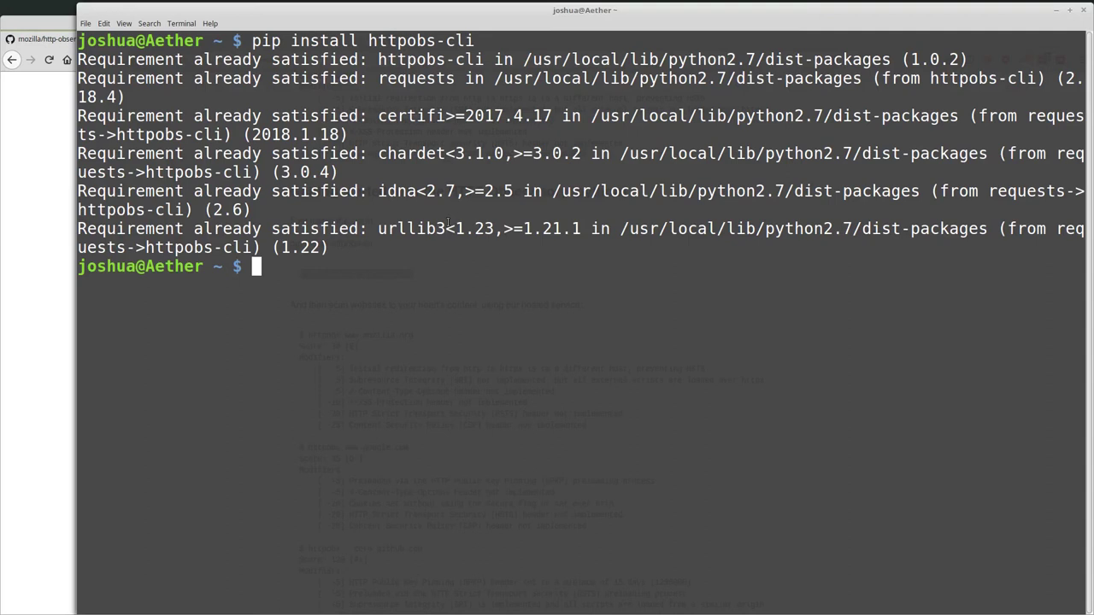
pyautogui.write('clear')
pyautogui.press('Return')
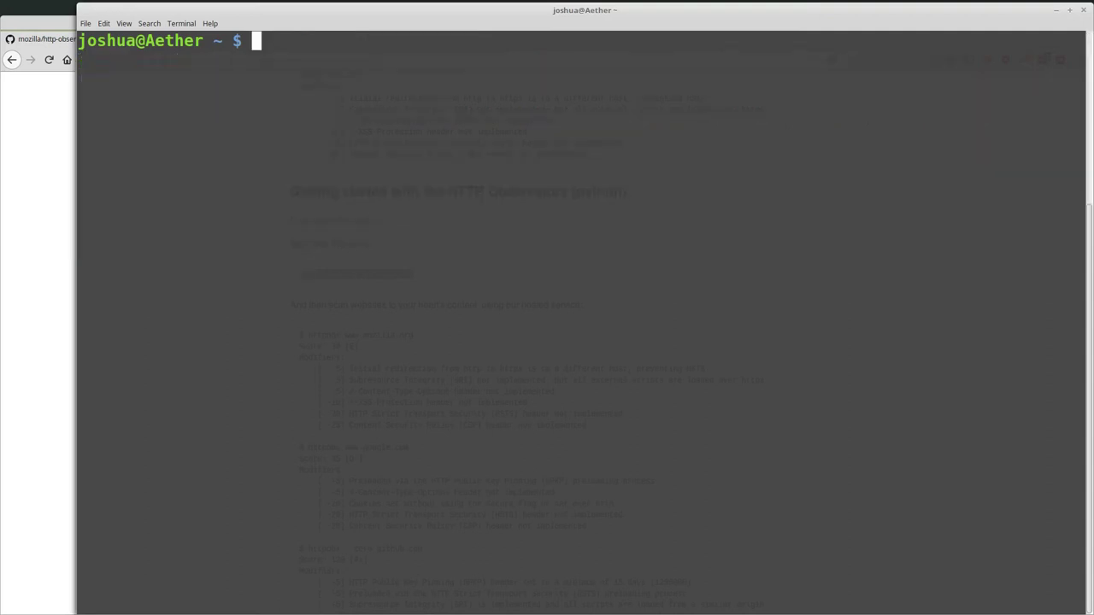
pyautogui.write('httpobs')
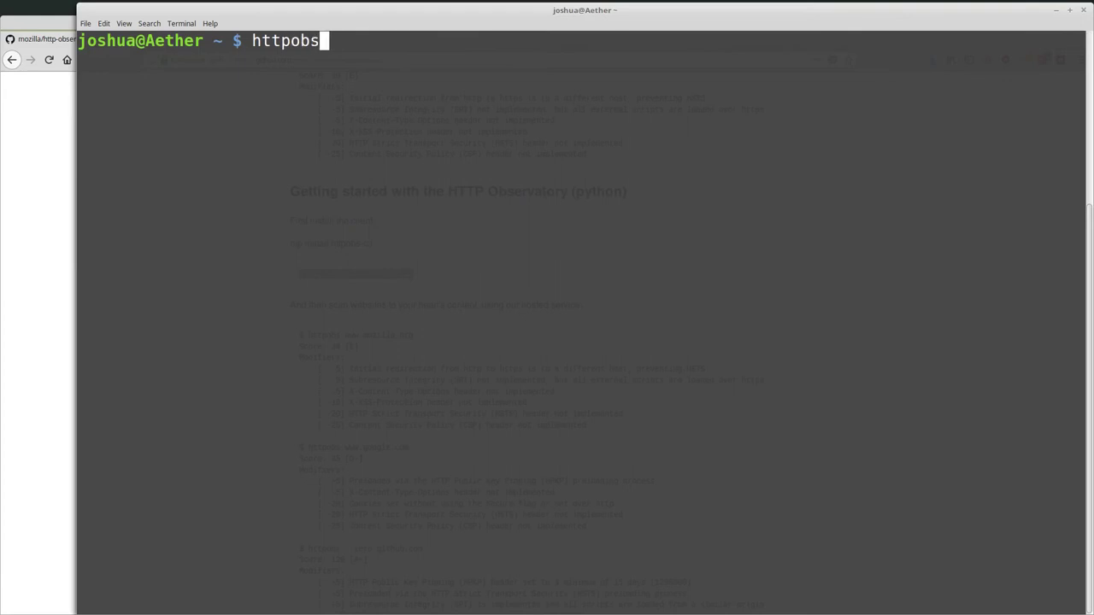
pyautogui.write('-cli --help')
pyautogui.press('Return')
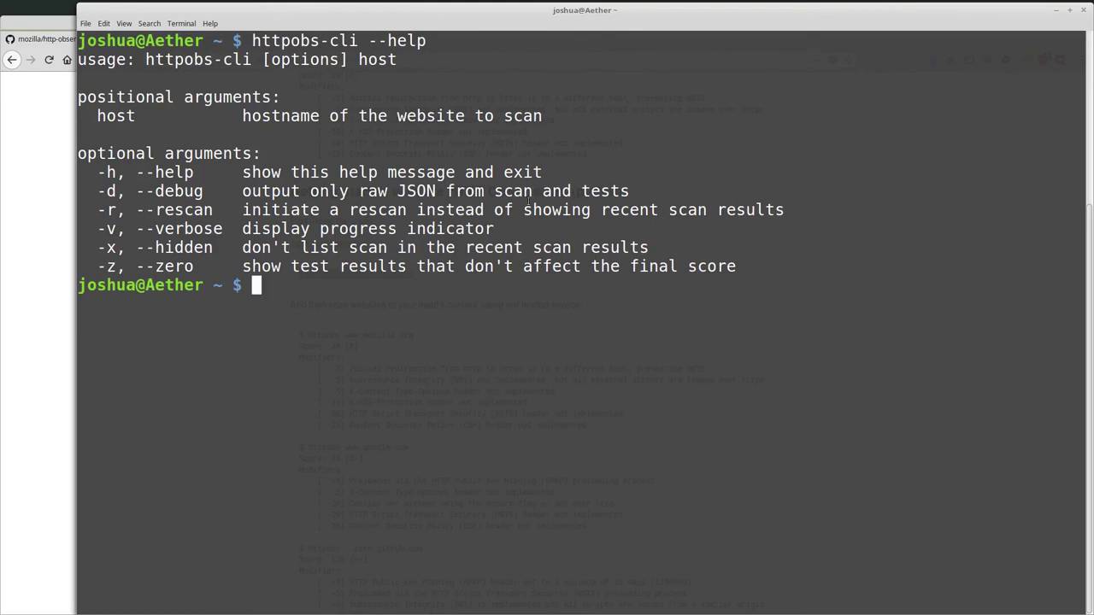
pyautogui.moveTo(369, 41); pyautogui.dragTo(429, 44)
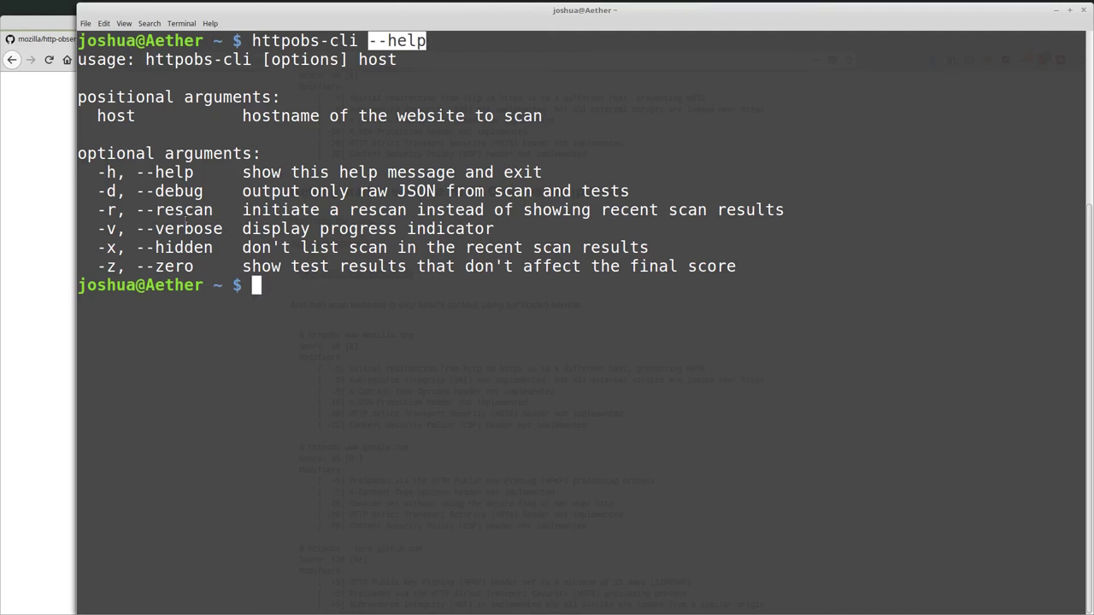
pyautogui.moveTo(156, 192); pyautogui.dragTo(215, 207)
pyautogui.click(159, 211)
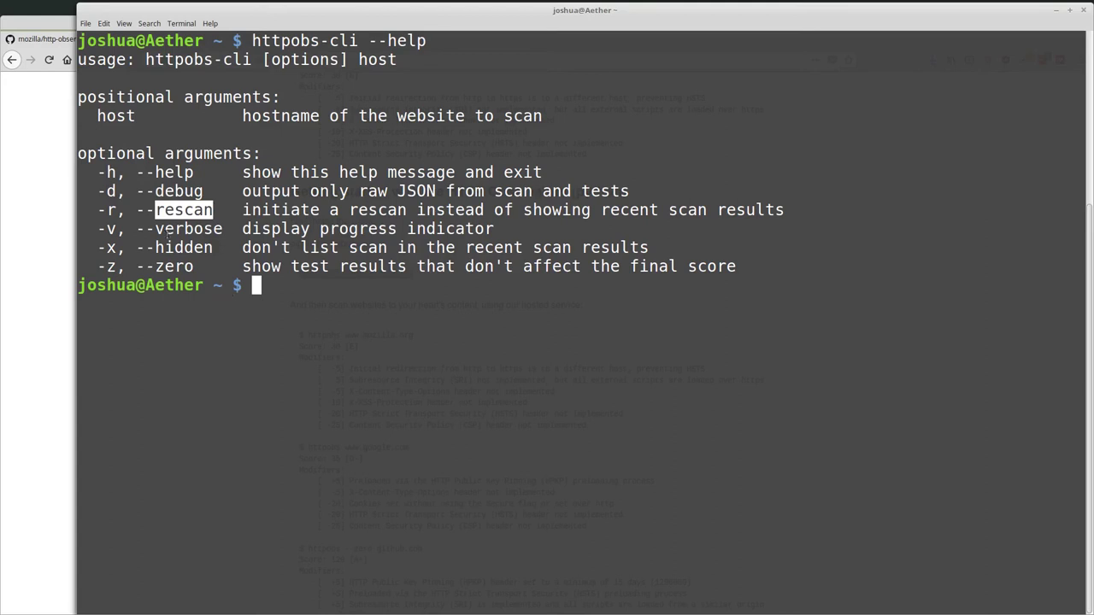
pyautogui.moveTo(156, 229); pyautogui.dragTo(222, 229)
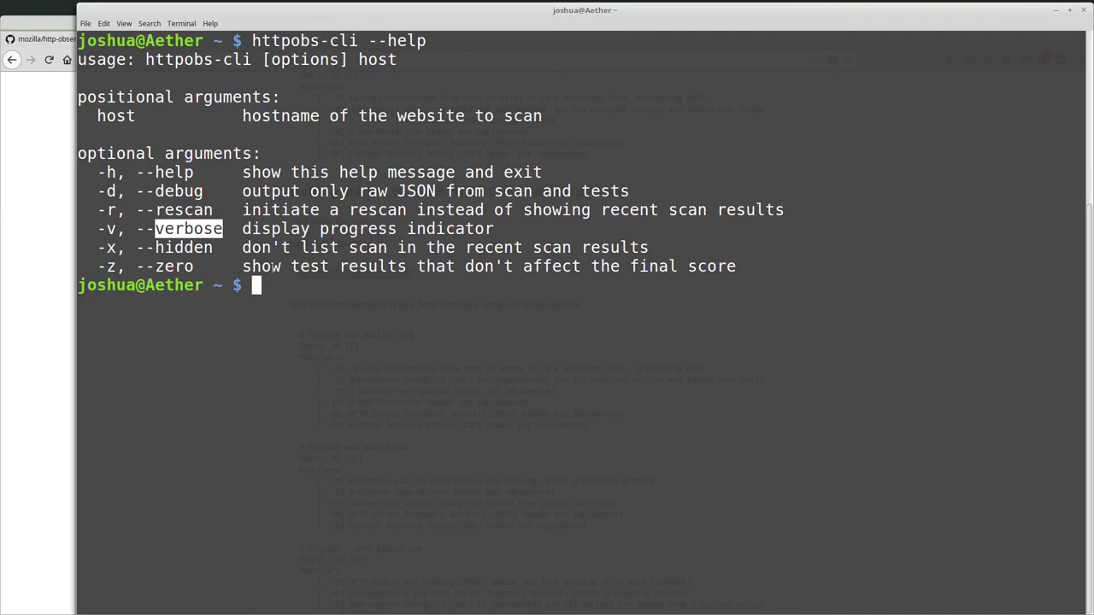
pyautogui.moveTo(157, 247); pyautogui.dragTo(213, 248)
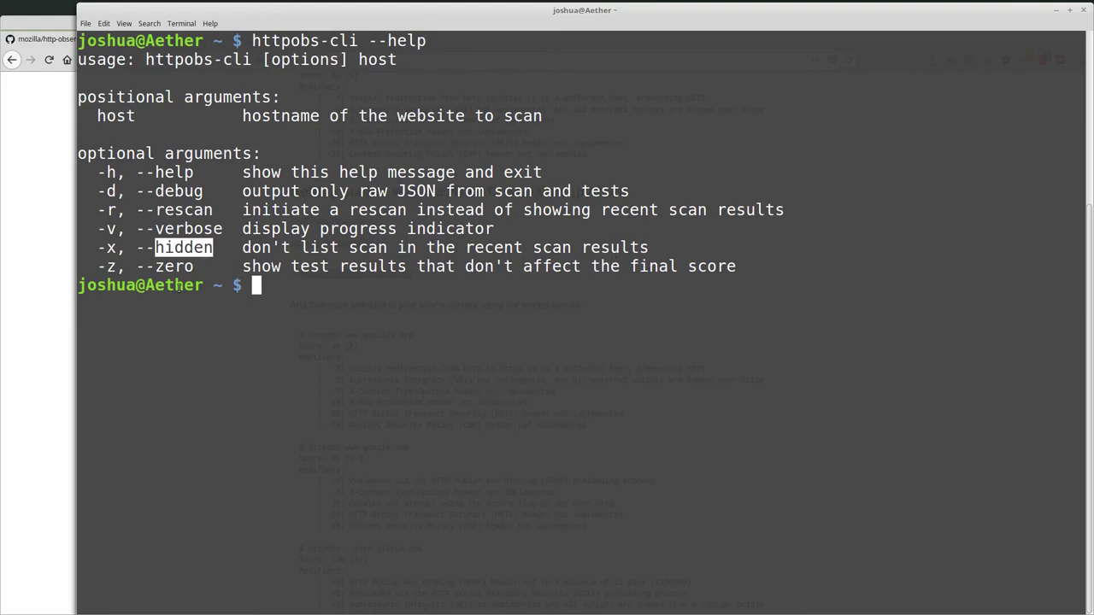
pyautogui.moveTo(155, 267); pyautogui.dragTo(200, 267)
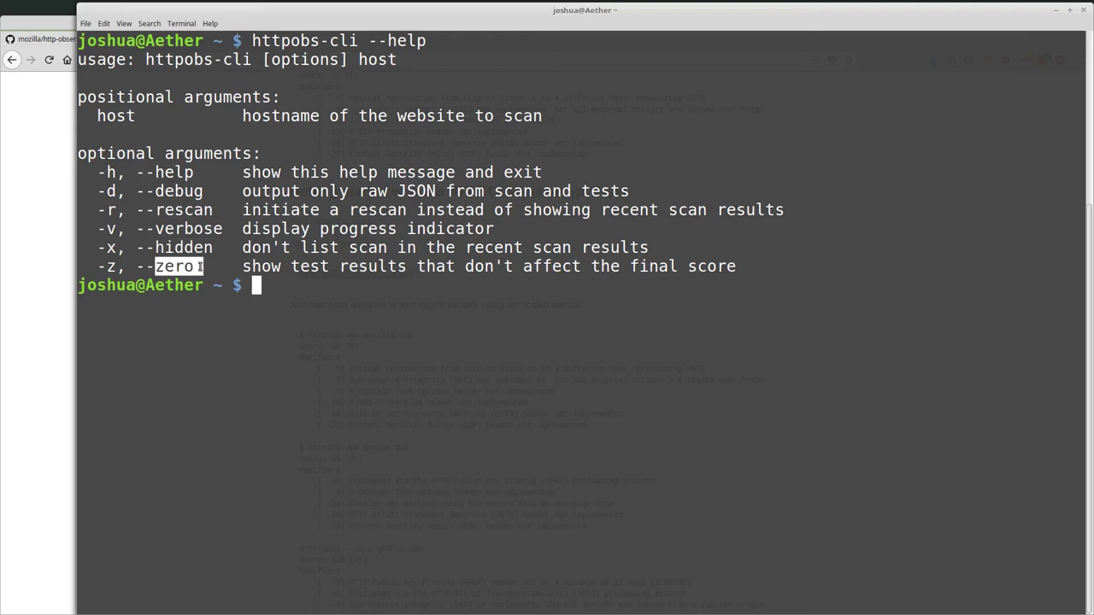
pyautogui.click(469, 288)
pyautogui.moveTo(774, 269); pyautogui.dragTo(87, 268)
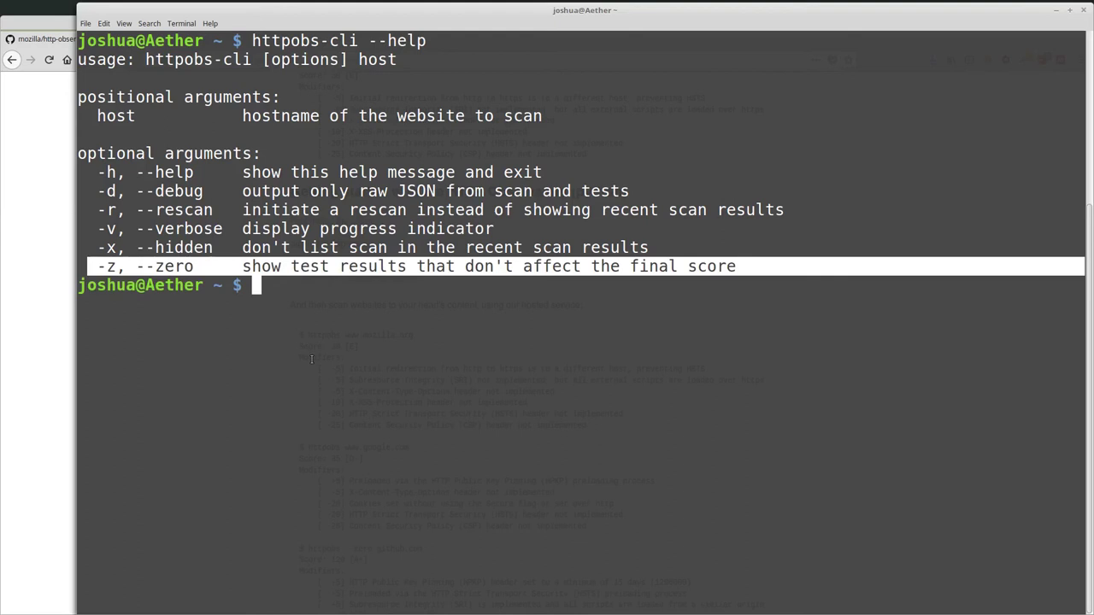
pyautogui.click(331, 296)
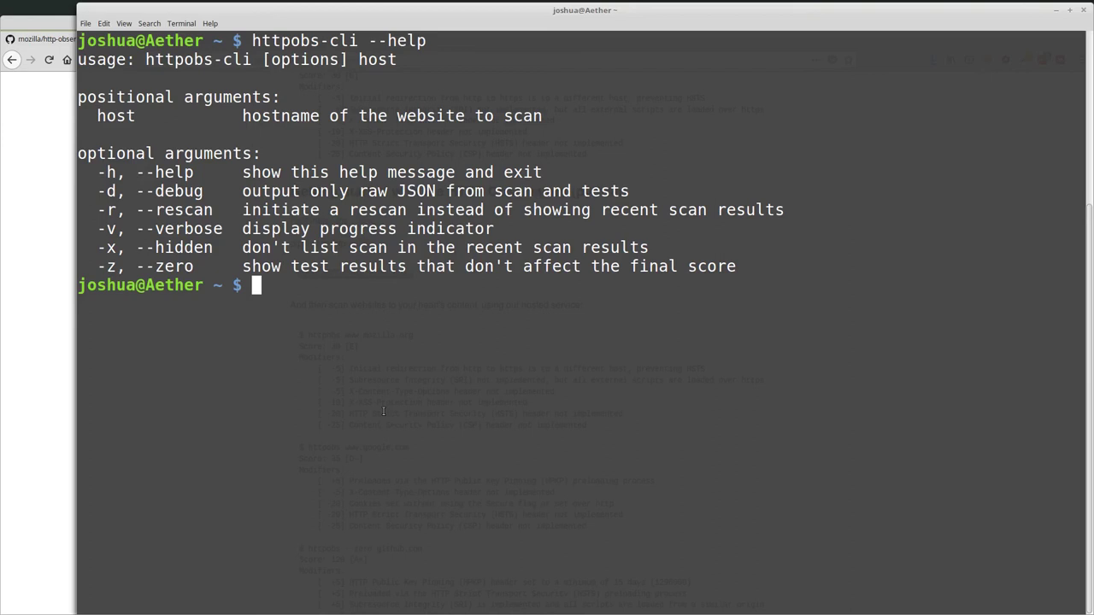
pyautogui.write('clear')
# Step: Clear the screen and run httpobs-cli -x global.hallym.ac.kr
pyautogui.press('Return')
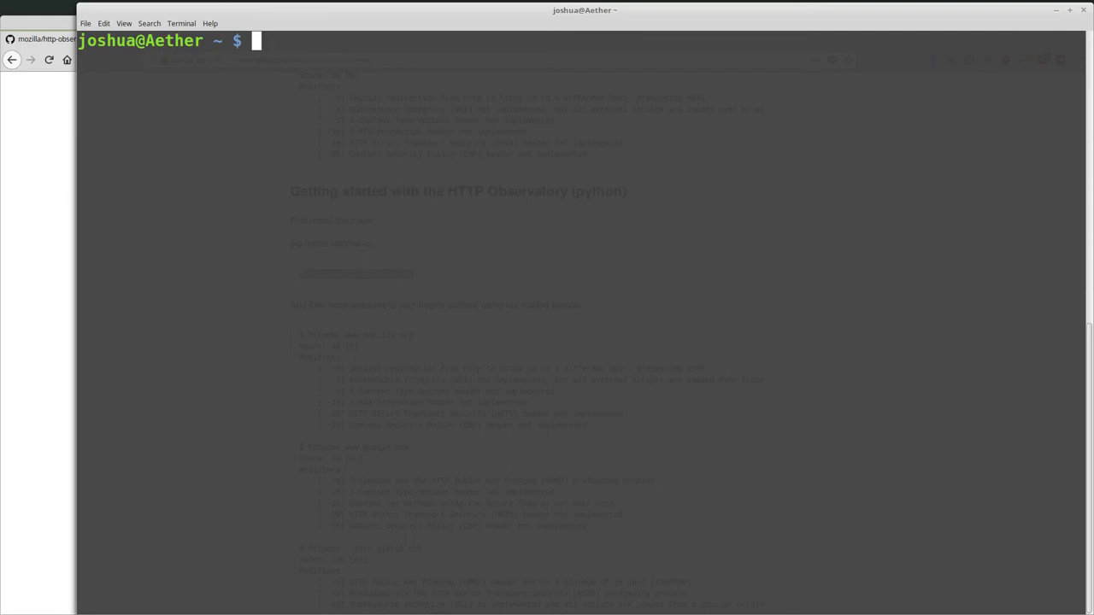
pyautogui.write('httpobs-cli ')
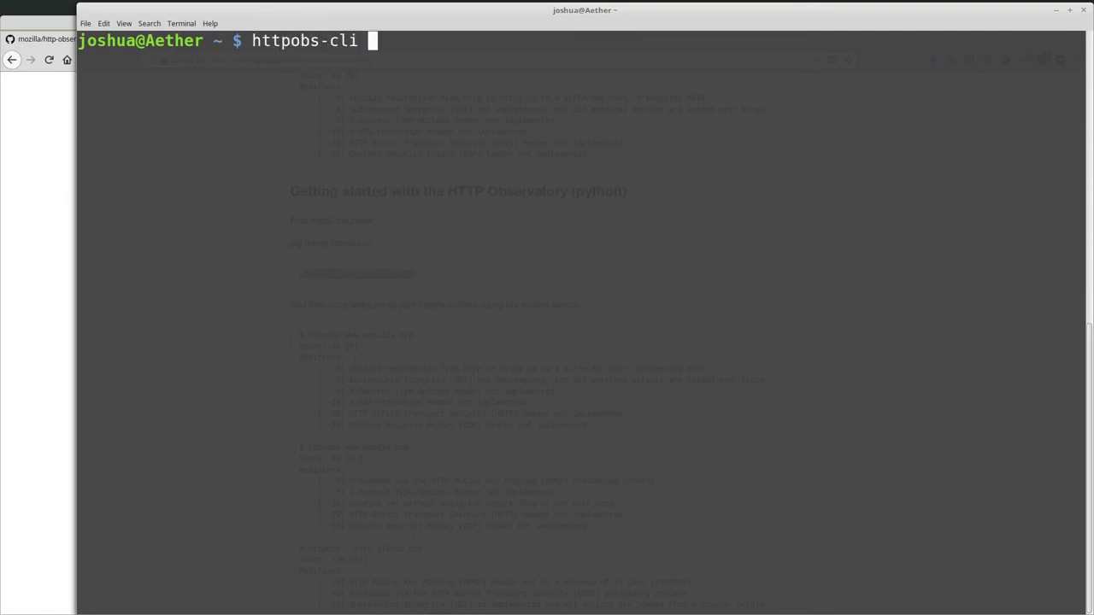
pyautogui.write('-x global.hallym.ac.kr')
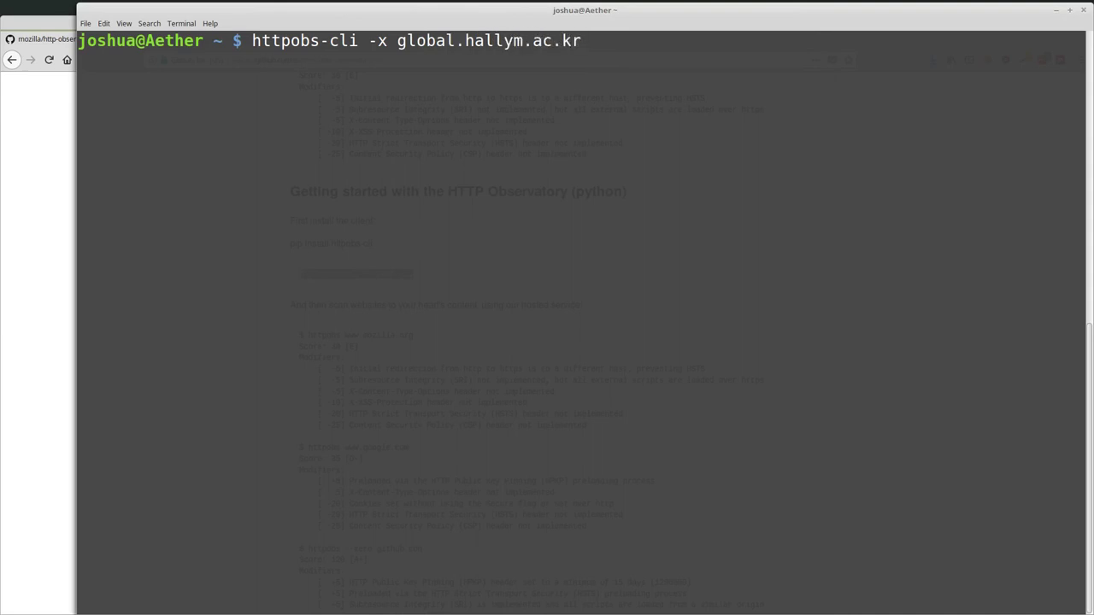
pyautogui.press('Return')
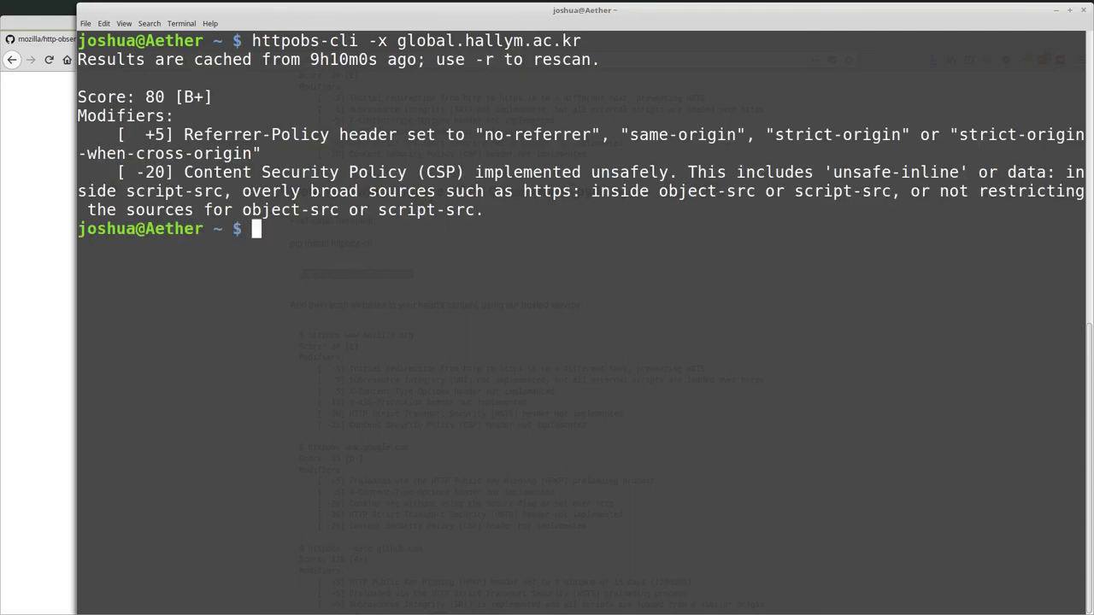
# Step: Highlight the cache age, Score 80 [B+], and the Referrer-Policy +5 and CSP -20 modifiers
pyautogui.moveTo(312, 58); pyautogui.dragTo(364, 58)
pyautogui.click(364, 58)
pyautogui.moveTo(219, 98); pyautogui.dragTo(64, 101)
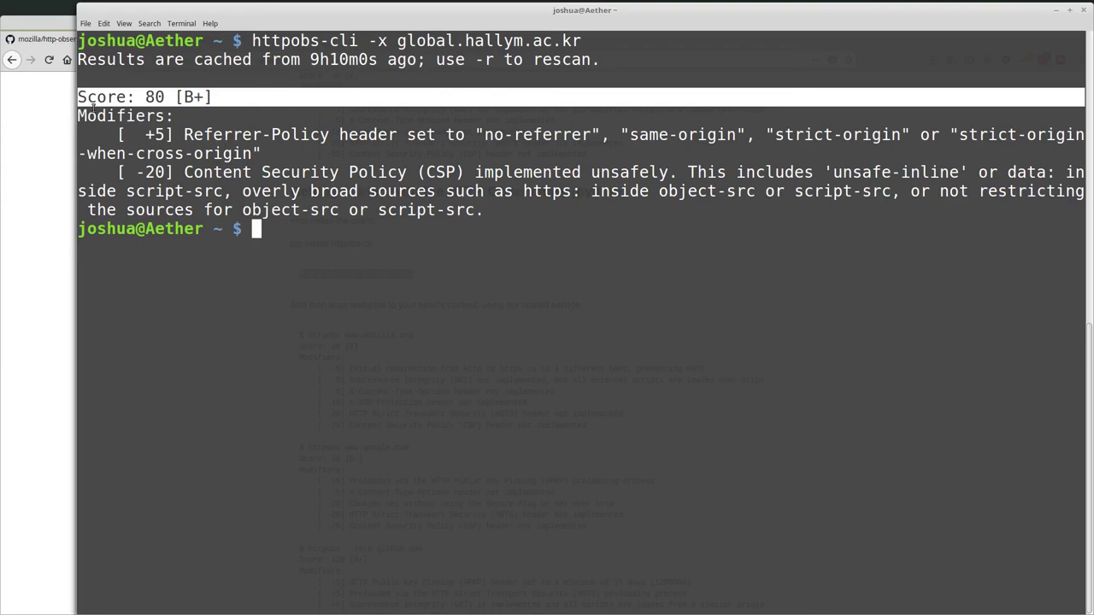
pyautogui.moveTo(155, 135); pyautogui.dragTo(520, 205)
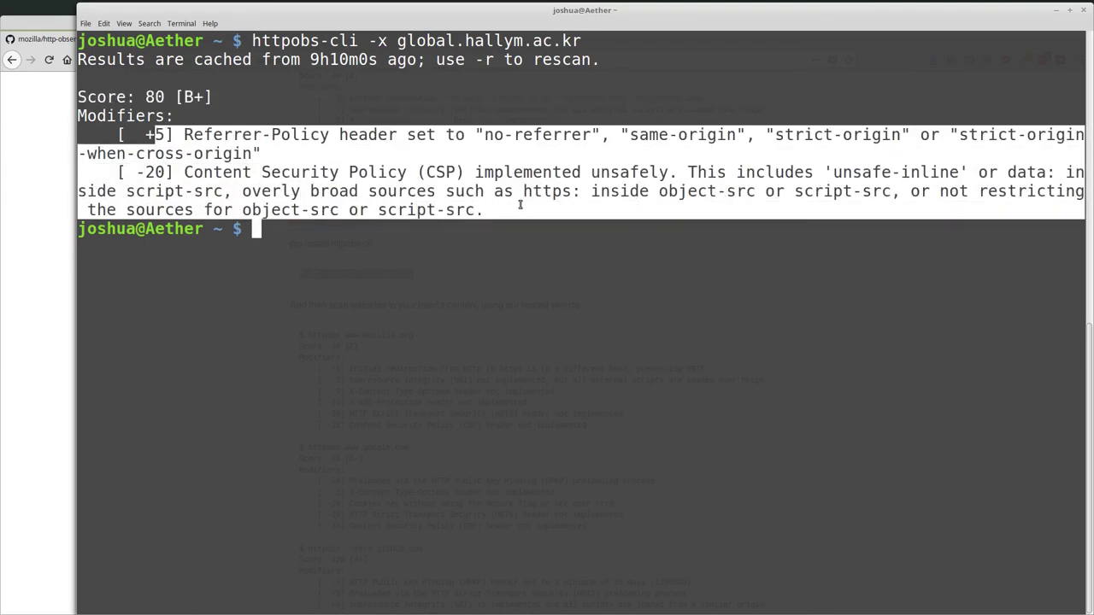
pyautogui.click(159, 141)
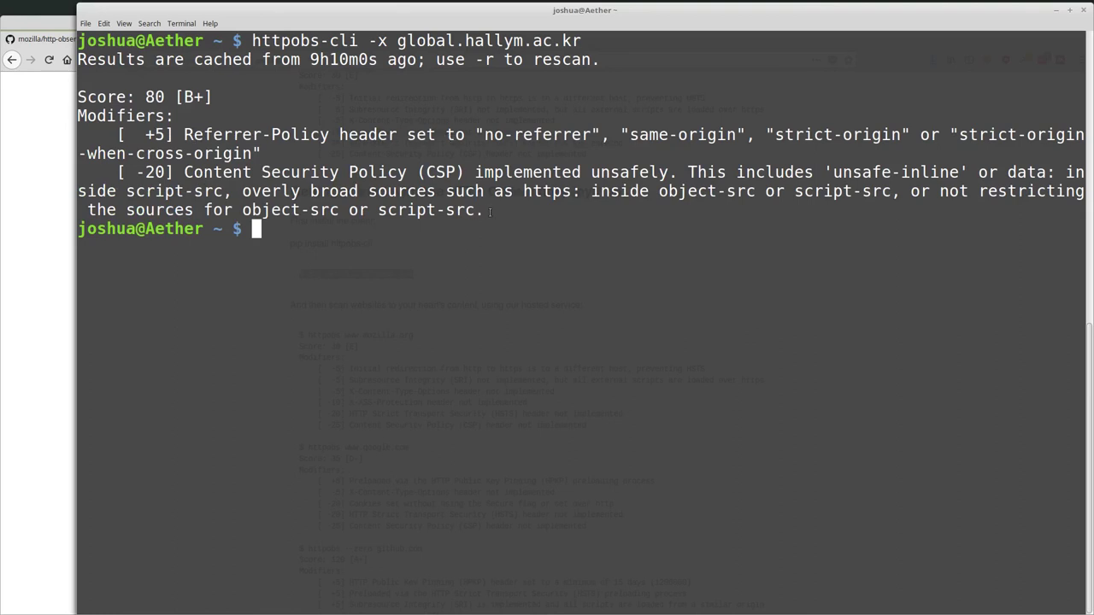
pyautogui.moveTo(490, 212); pyautogui.dragTo(75, 135)
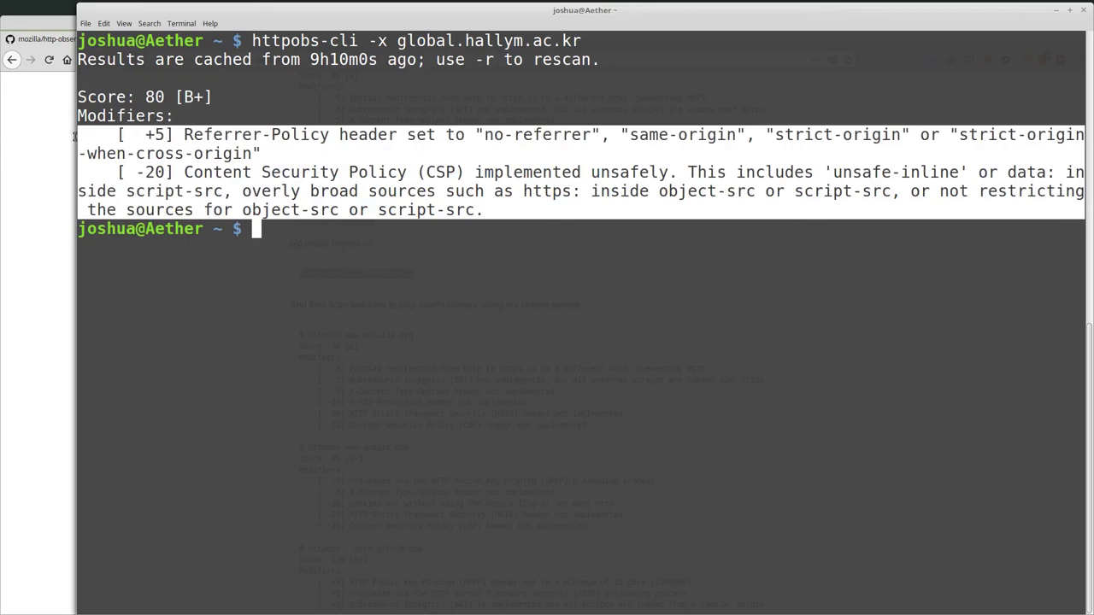
pyautogui.click(311, 170)
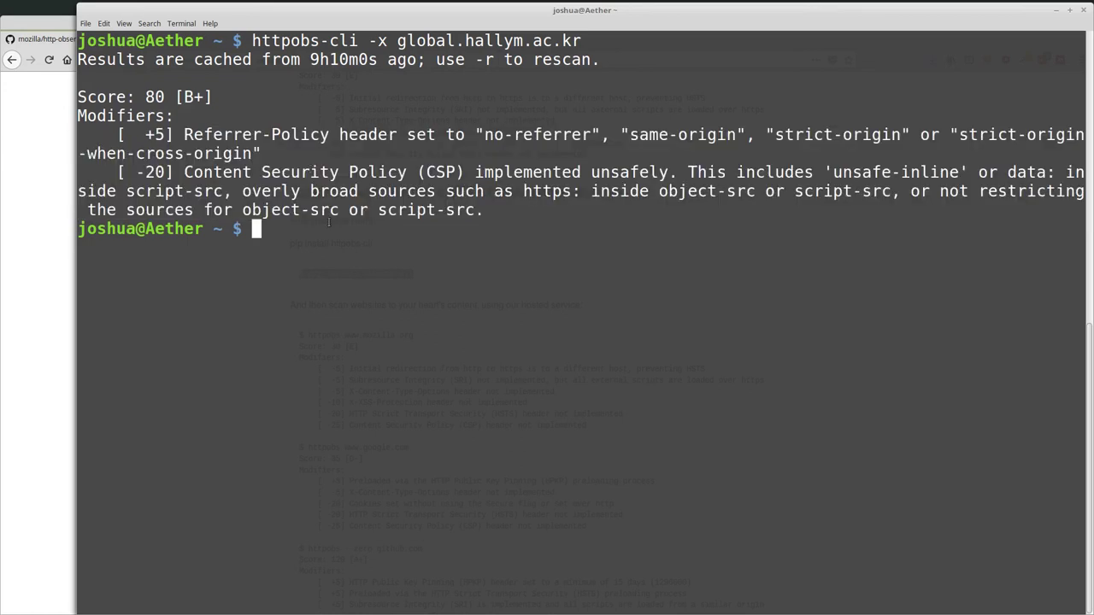
# Step: Rerun httpobs-cli --help, then rescan global.hallym.ac.kr with -xz to list zero-point tests
pyautogui.press('Up')
pyautogui.press('Up')
pyautogui.press('Return')
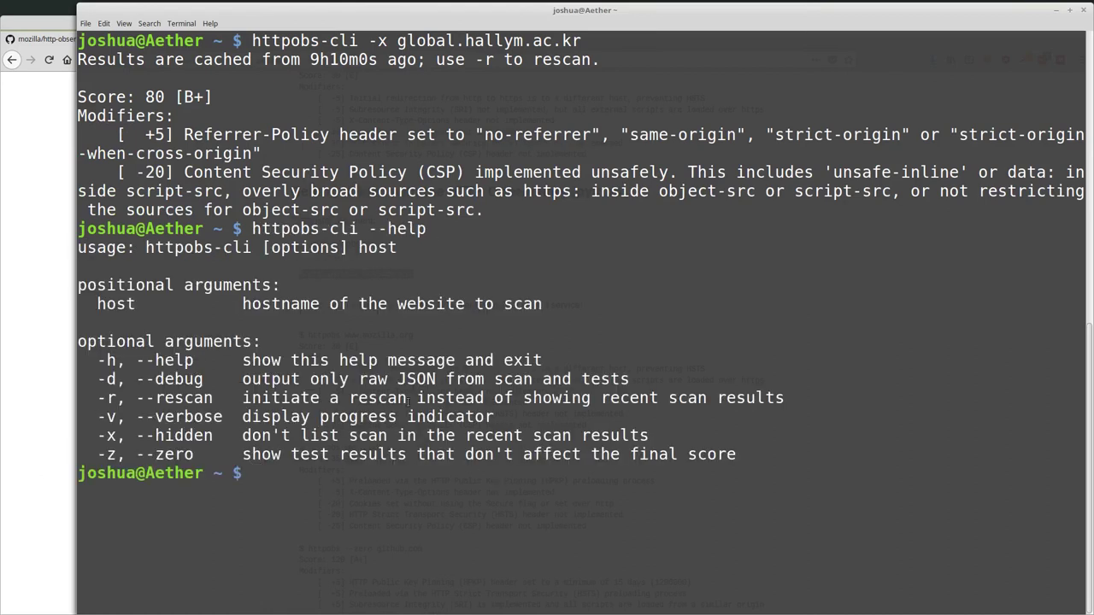
pyautogui.press('Up')
pyautogui.press('Up')
pyautogui.press('Up')
pyautogui.press('Left')
pyautogui.press('Left')
pyautogui.press('Left')
pyautogui.press('Left')
pyautogui.press('Left')
pyautogui.press('Left')
pyautogui.press('Left')
pyautogui.press('Left')
pyautogui.press('Left')
pyautogui.press('Left')
pyautogui.press('Left')
pyautogui.press('Left')
pyautogui.press('Left')
pyautogui.press('Left')
pyautogui.press('Left')
pyautogui.press('Left')
pyautogui.press('Left')
pyautogui.press('Left')
pyautogui.press('Left')
pyautogui.press('Left')
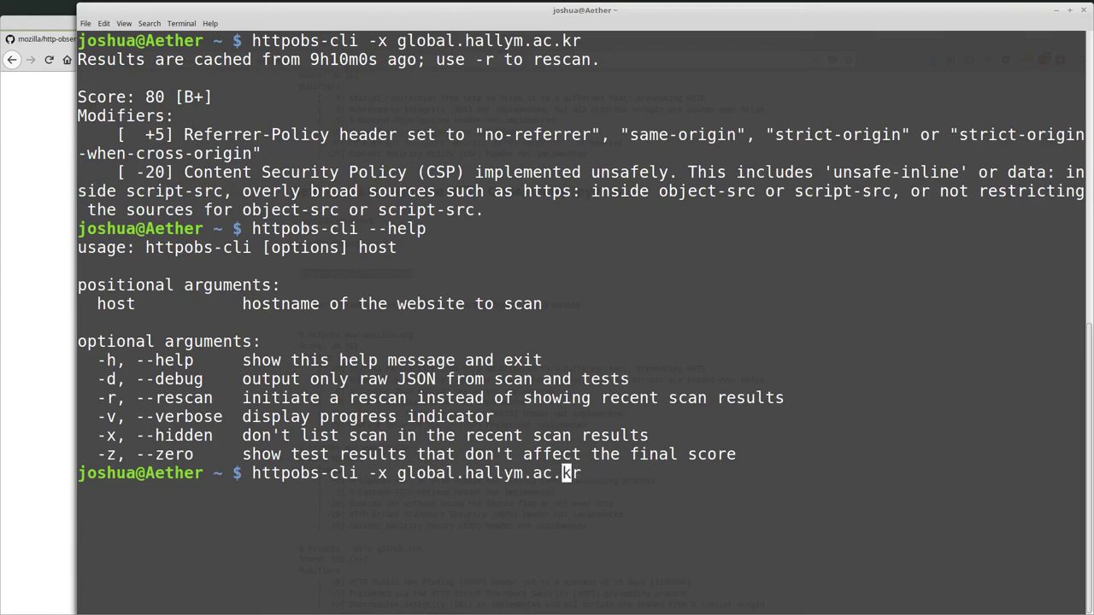
pyautogui.write('z')
pyautogui.press('Return')
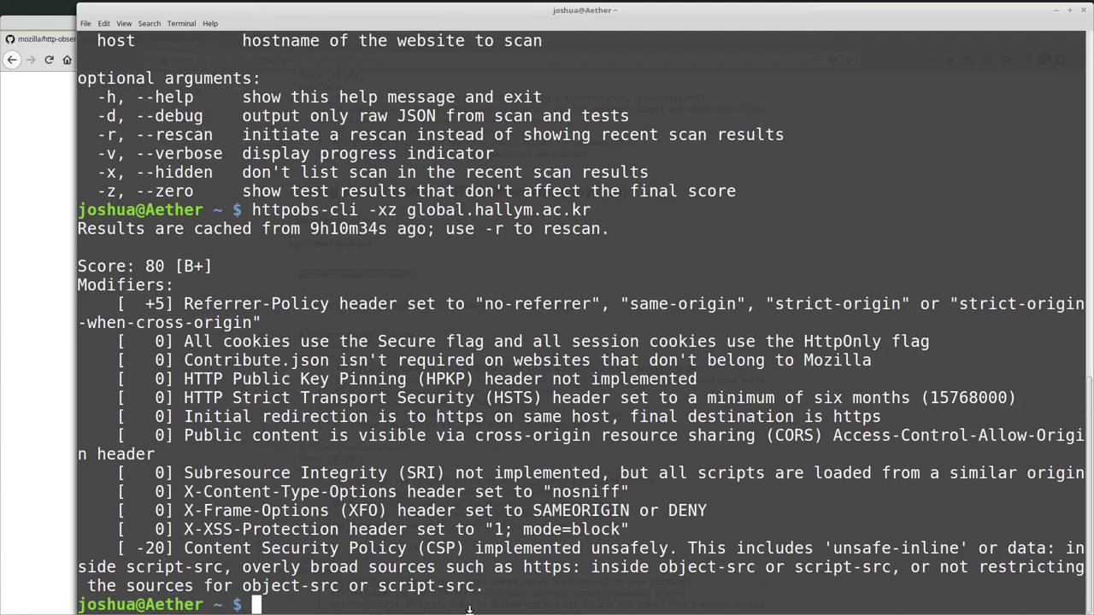
pyautogui.moveTo(496, 590); pyautogui.dragTo(68, 264)
pyautogui.moveTo(145, 267); pyautogui.dragTo(213, 266)
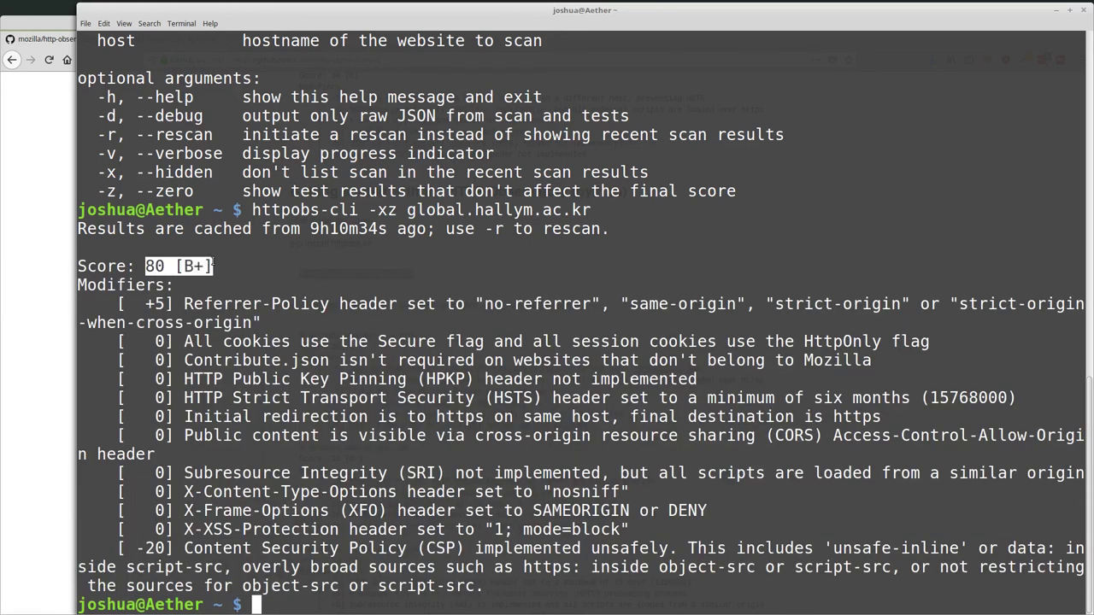
pyautogui.click(322, 592)
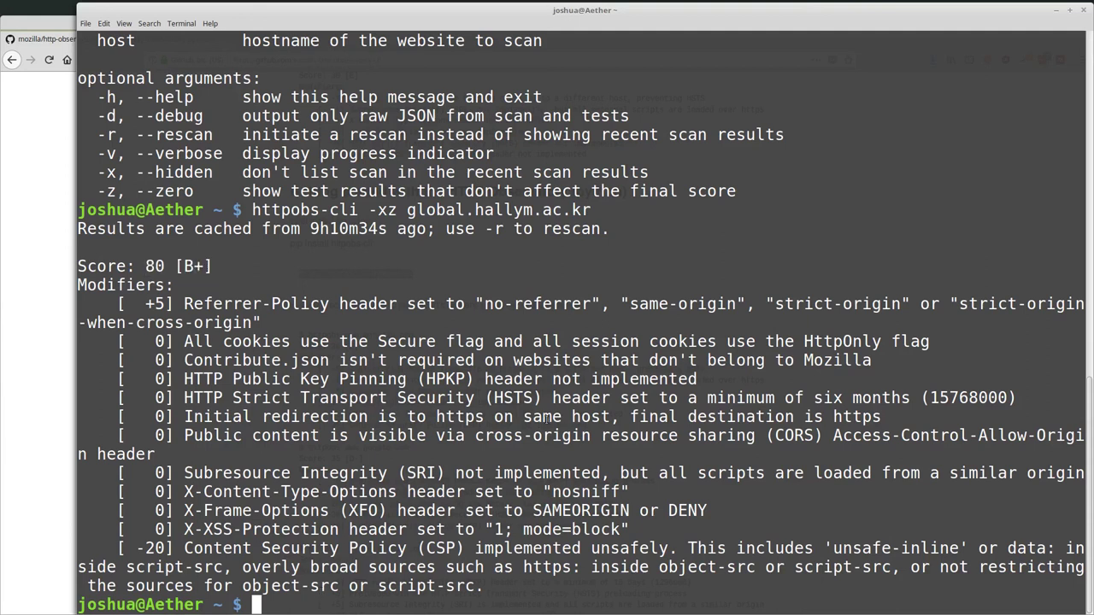